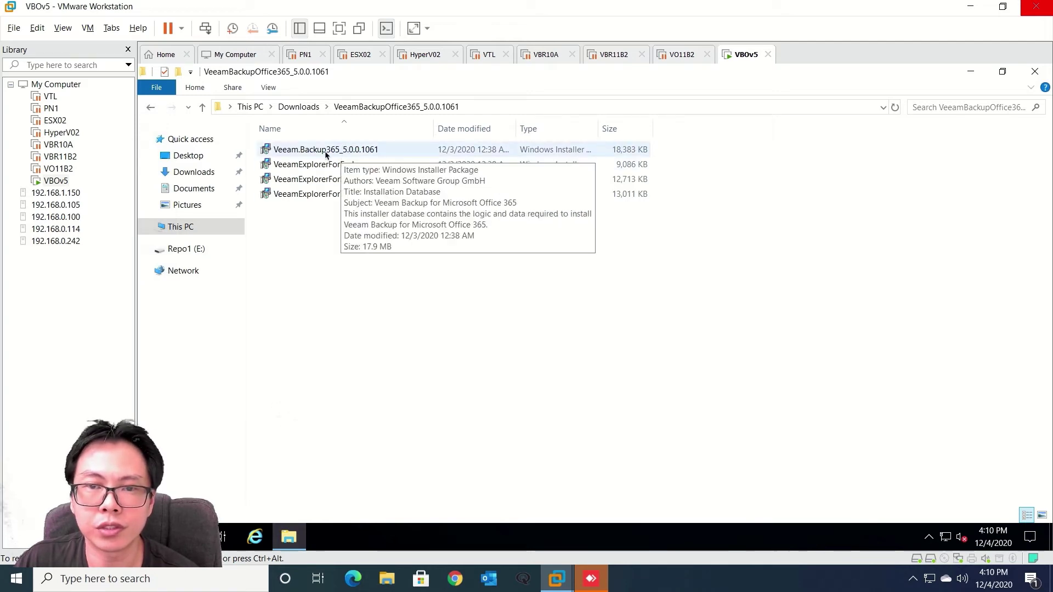
# Inspect the four installers: Backup365 5.0.0.1061 and the Exchange, SharePoint and Teams Explorers
pyautogui.click(346, 152)
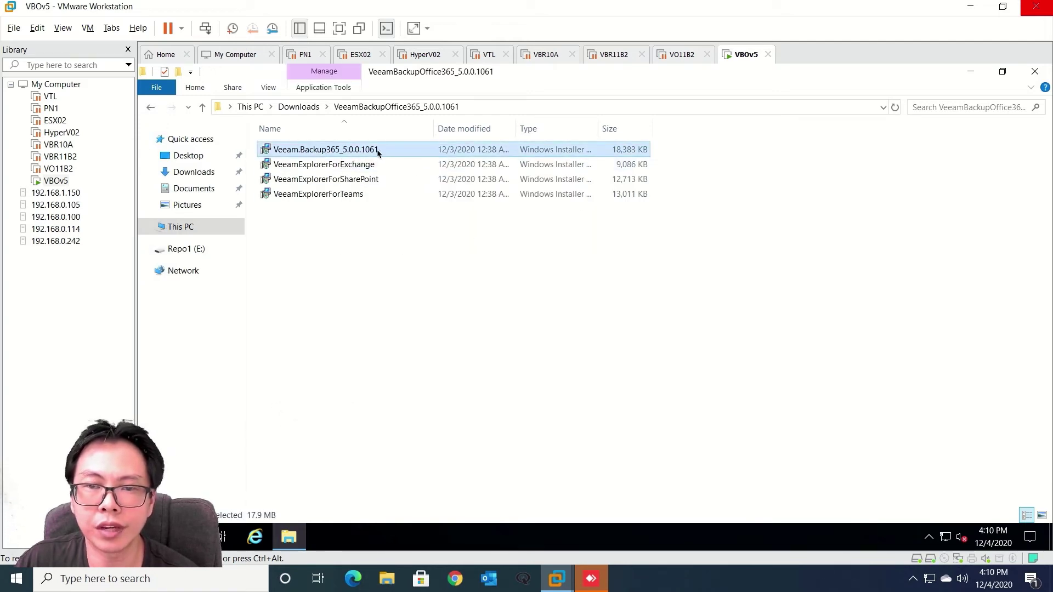
pyautogui.click(350, 167)
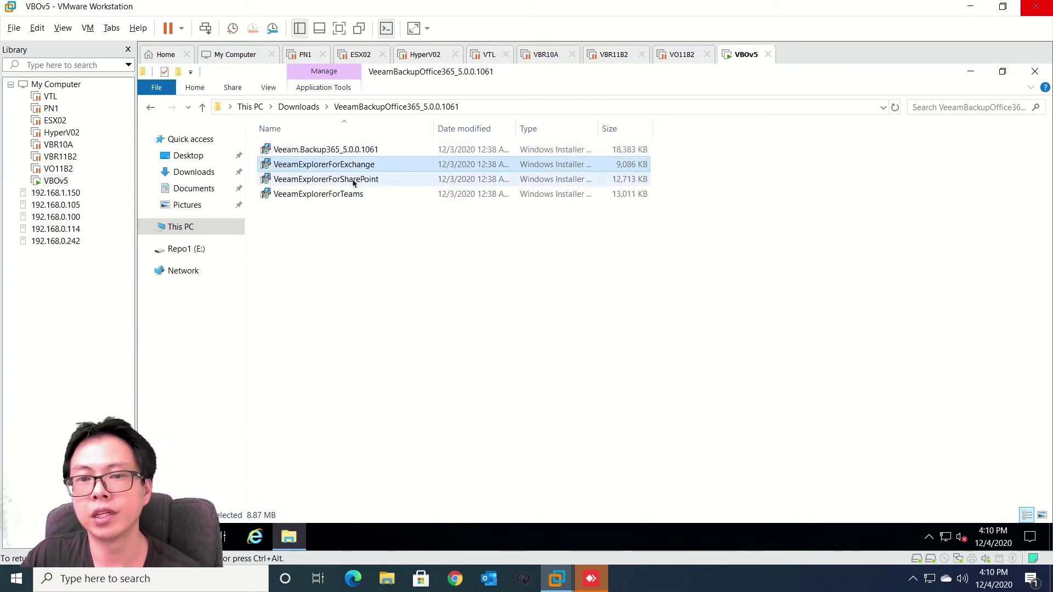
pyautogui.click(354, 181)
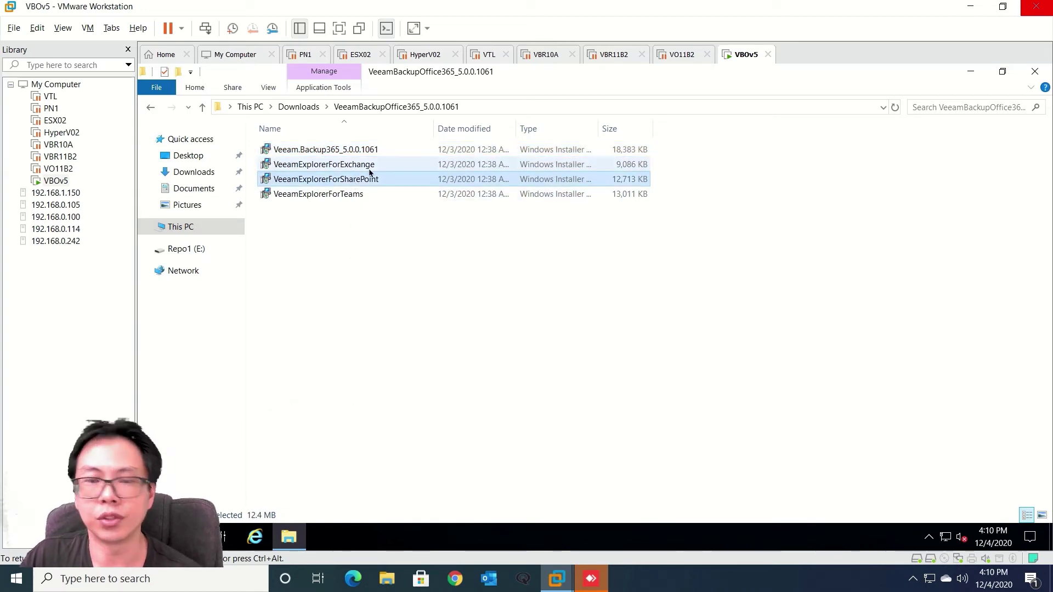
pyautogui.click(361, 199)
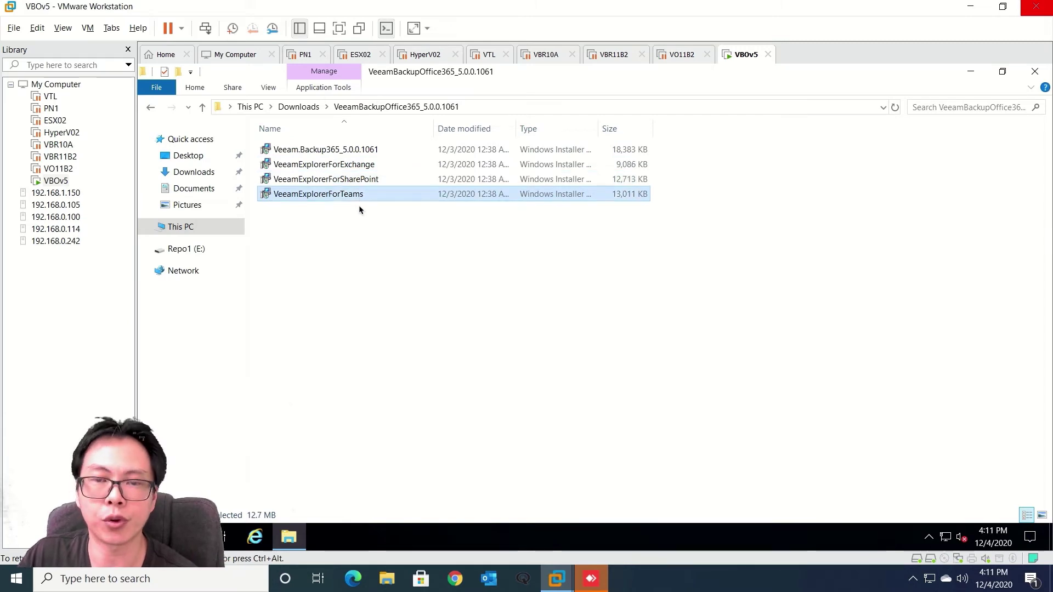
pyautogui.click(761, 224)
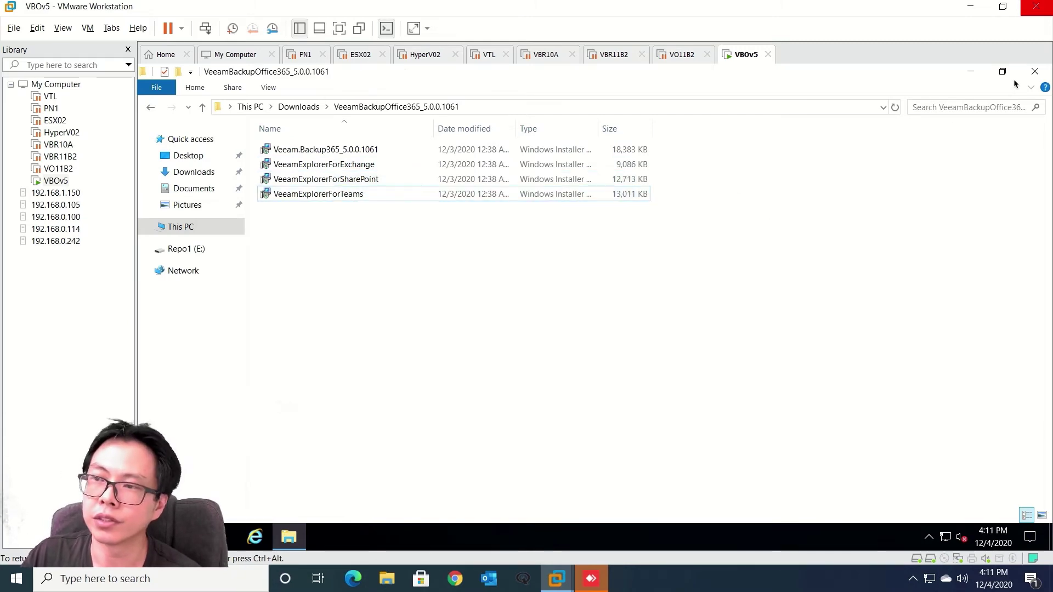
# Close the installer folder and select the Veeam Backup console shortcut on the desktop
pyautogui.click(1035, 73)
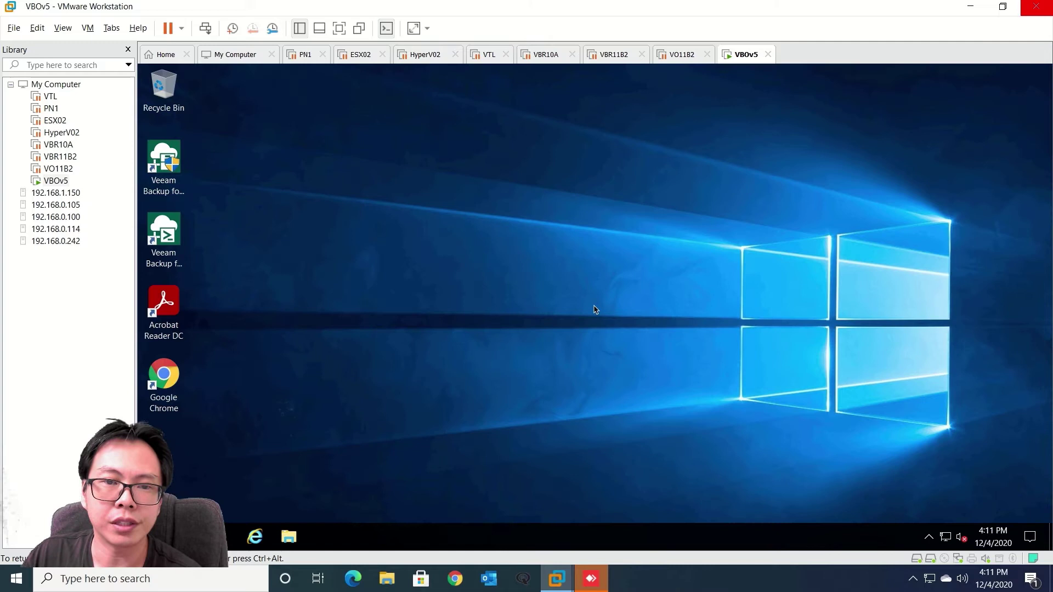
pyautogui.click(165, 164)
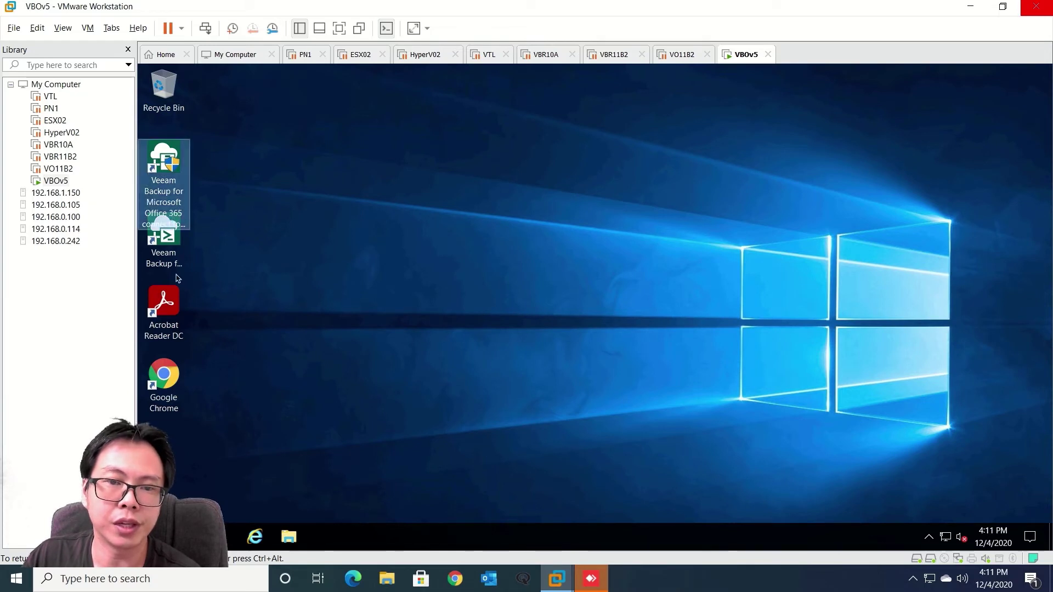
pyautogui.click(160, 255)
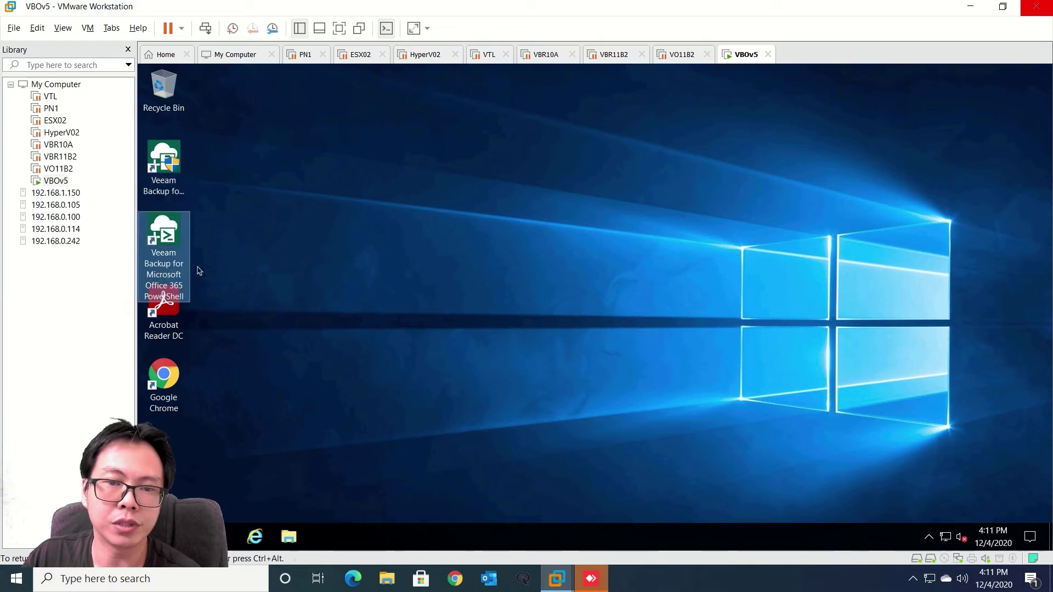
pyautogui.click(170, 173)
# Launch the console as administrator, connect to the local server 127.0.0.1:9191, and maximize it
pyautogui.doubleClick(175, 158)
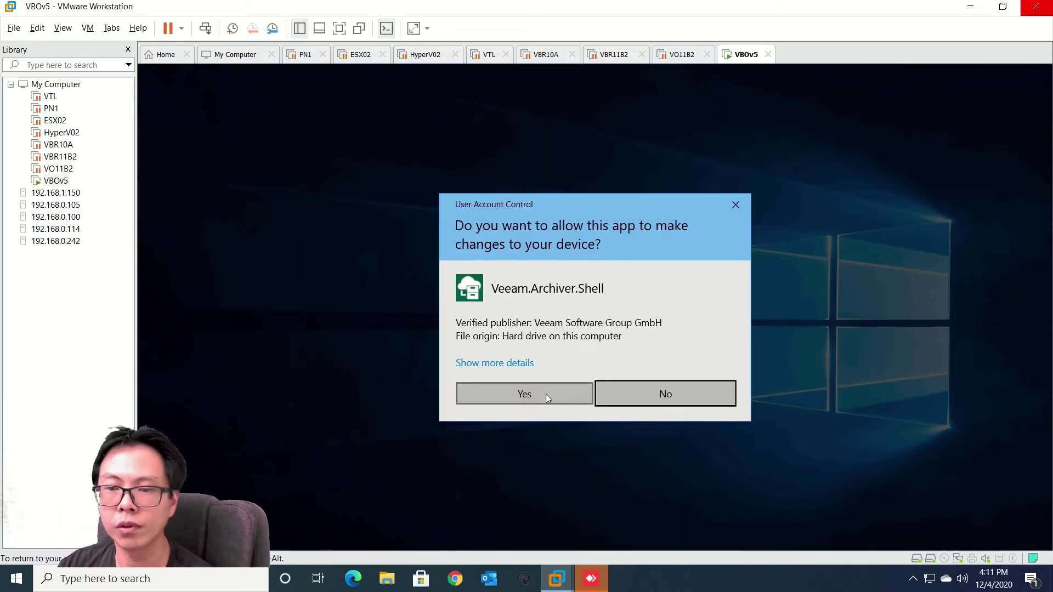
pyautogui.click(546, 394)
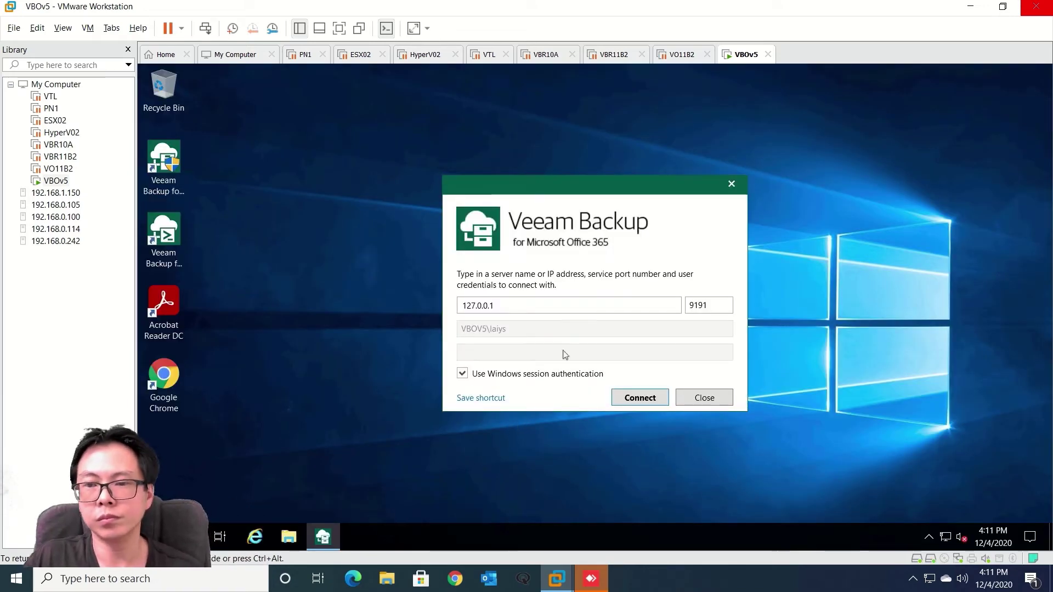
pyautogui.click(646, 401)
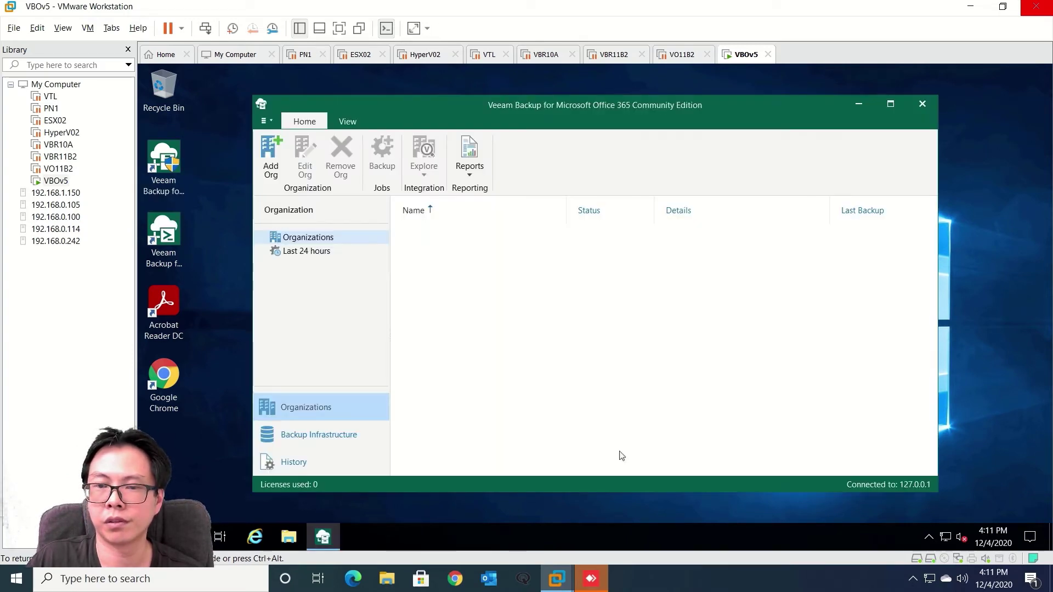
pyautogui.click(890, 103)
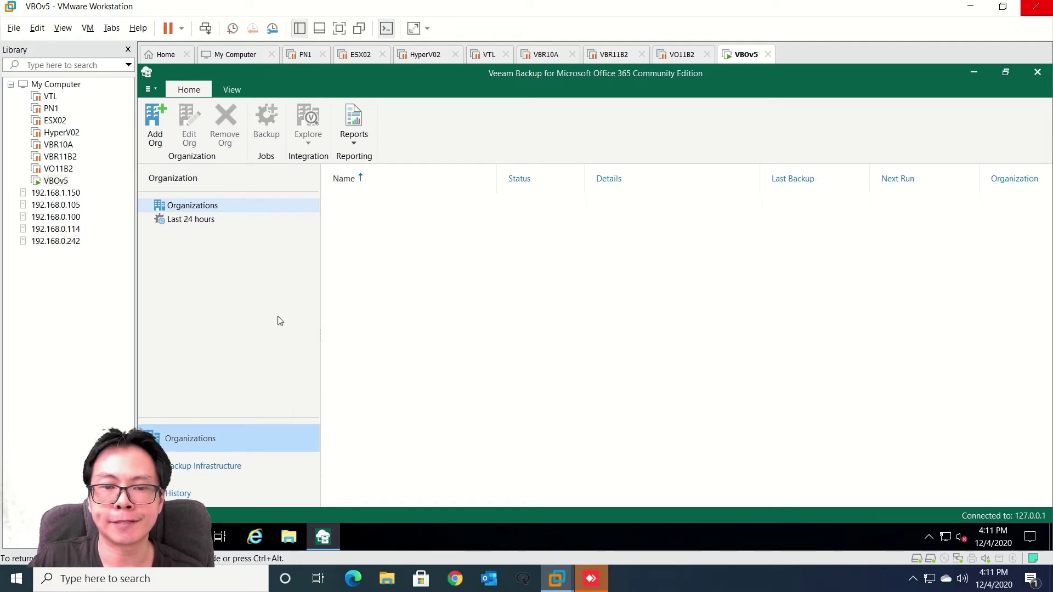
# Go to Backup Infrastructure and show the Backup Repositories list
pyautogui.click(203, 466)
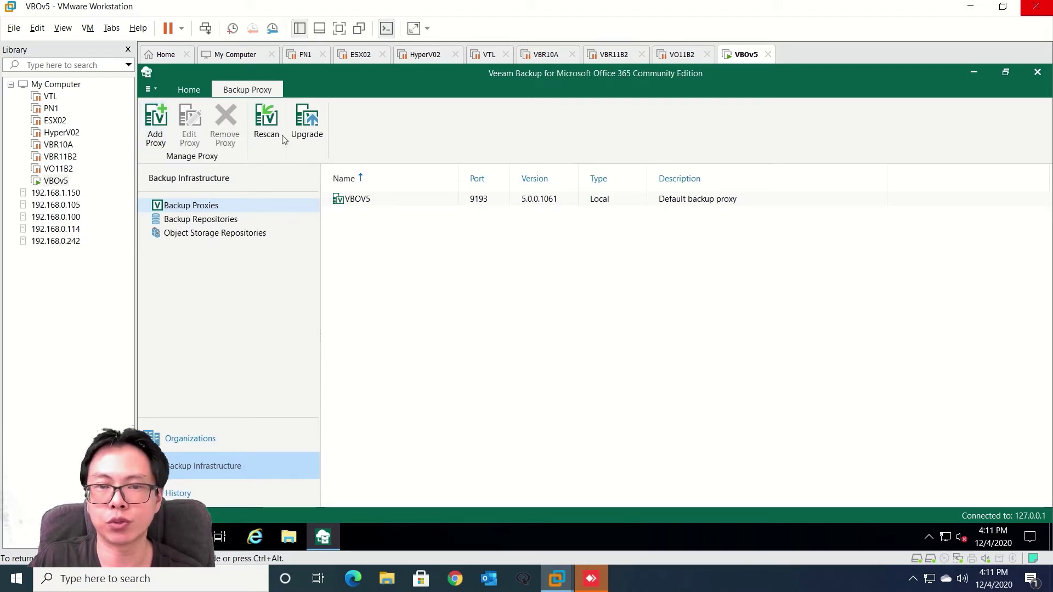
pyautogui.click(200, 219)
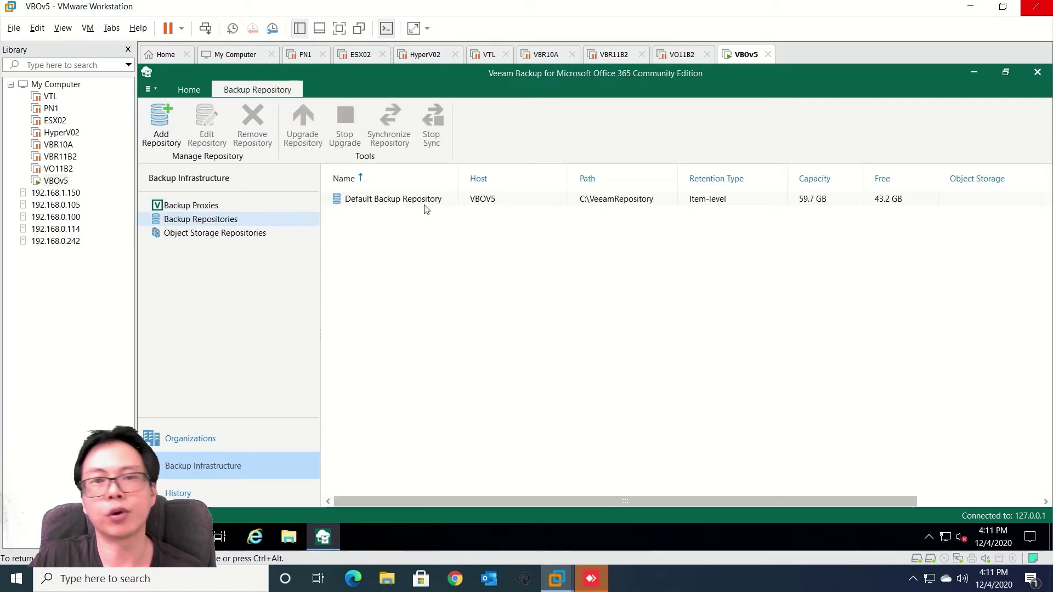
pyautogui.press('Up')
pyautogui.click(219, 221)
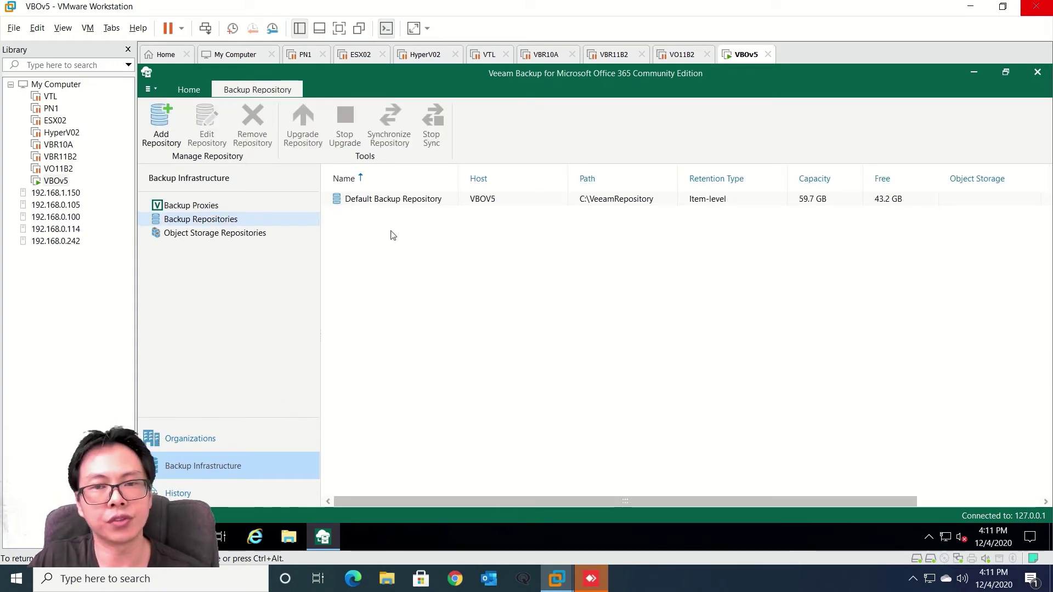
# Start a new backup repository named Repo1
pyautogui.click(164, 134)
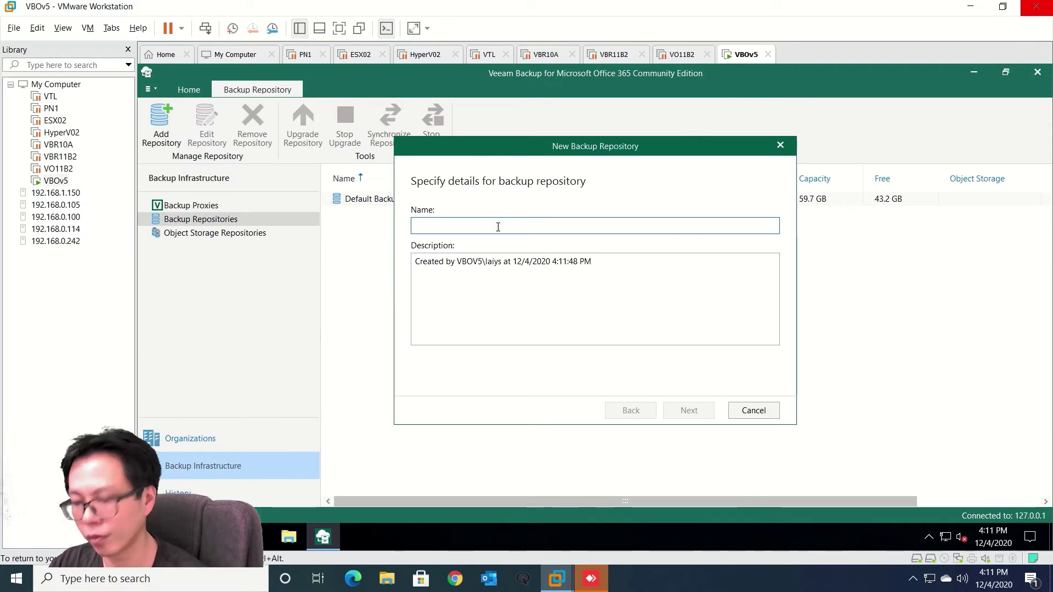
pyautogui.write('Repo1')
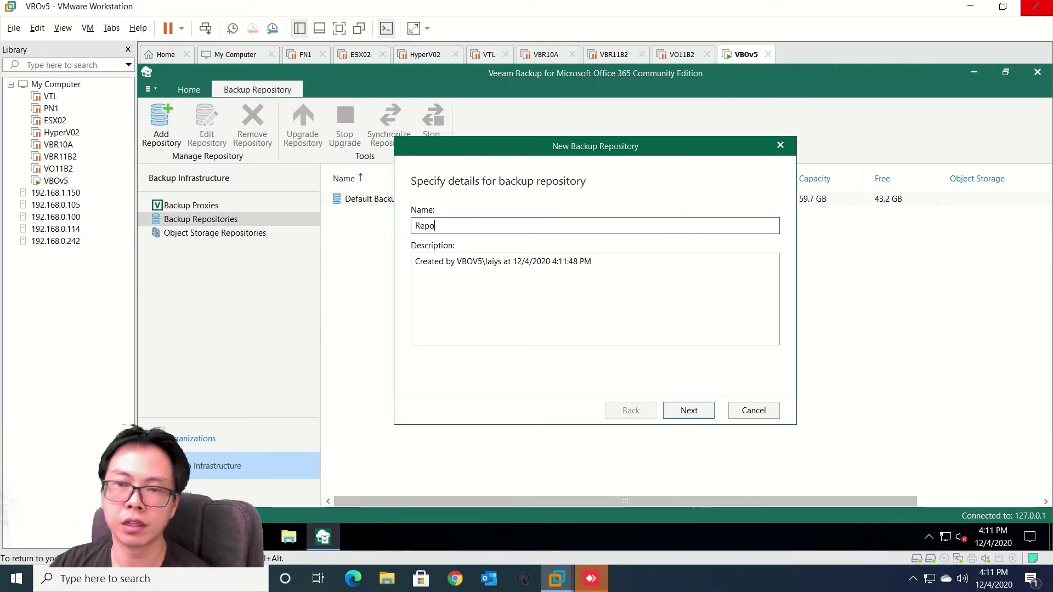
pyautogui.click(687, 408)
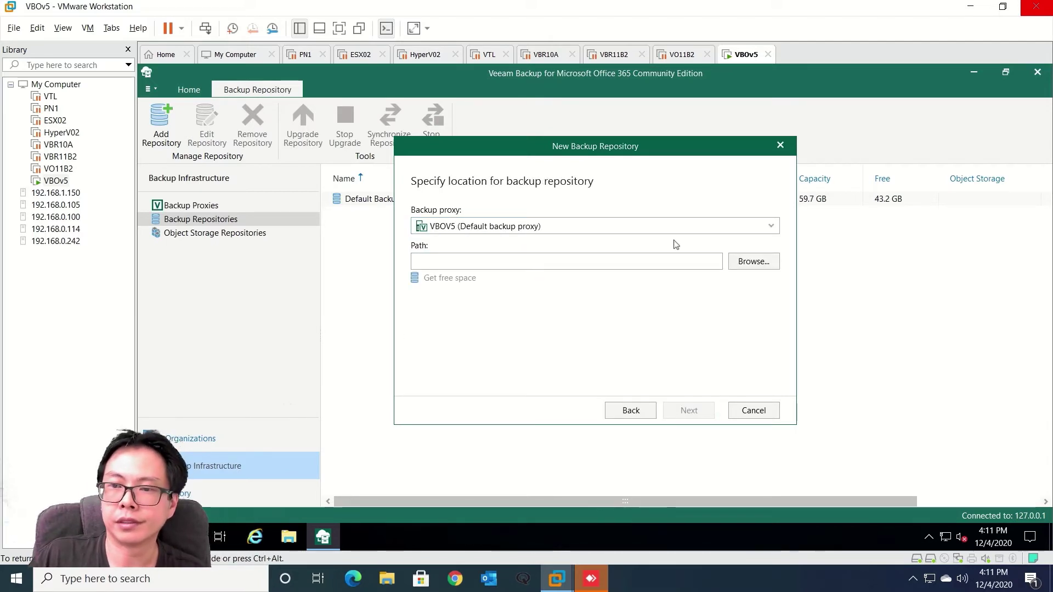
# Set the repository path to the Repo1 (E:\) drive on VBOV5 and continue to object storage
pyautogui.click(753, 262)
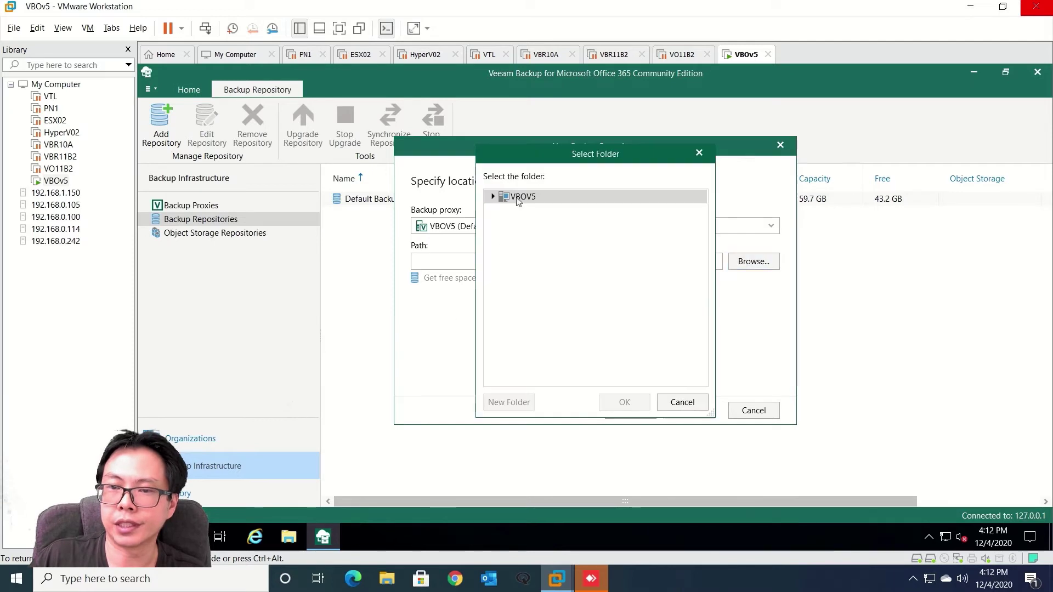
pyautogui.click(493, 196)
pyautogui.click(541, 224)
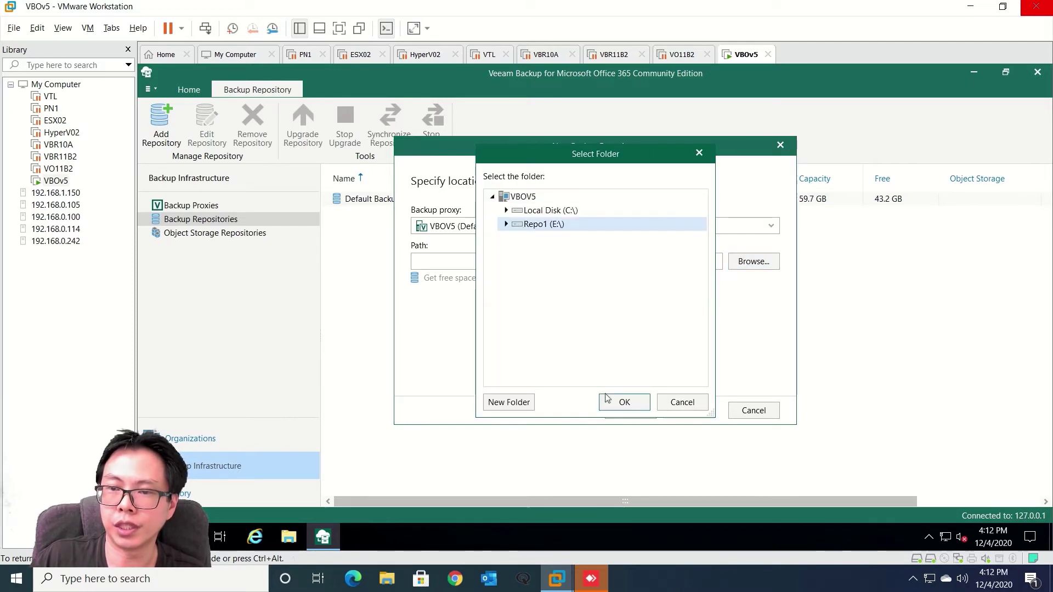
pyautogui.click(624, 402)
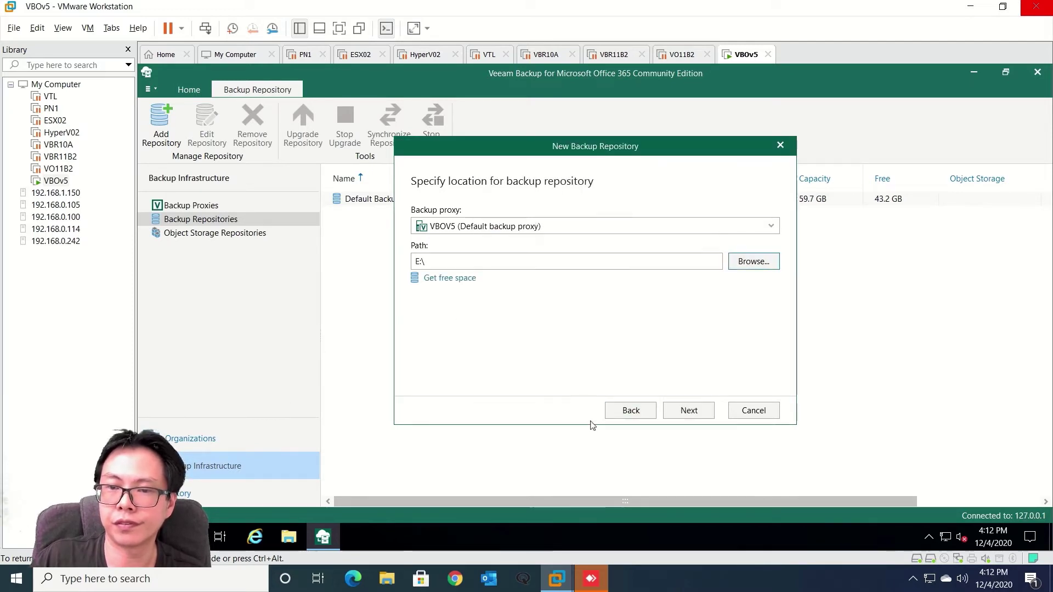
pyautogui.click(693, 414)
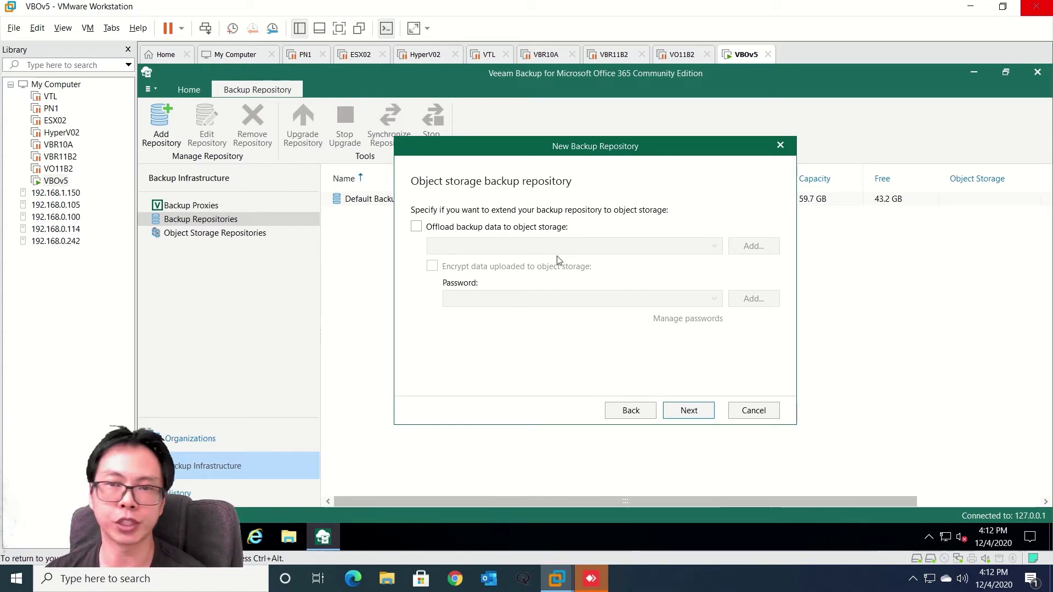
# On the retention policy page, set item-level retention to 1 year
pyautogui.click(689, 411)
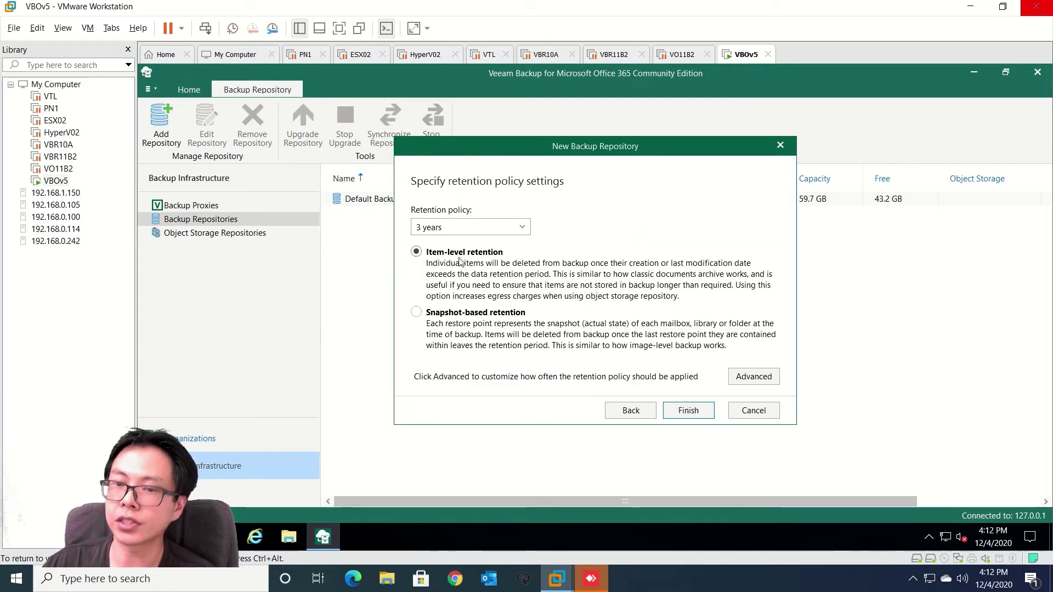
pyautogui.click(522, 228)
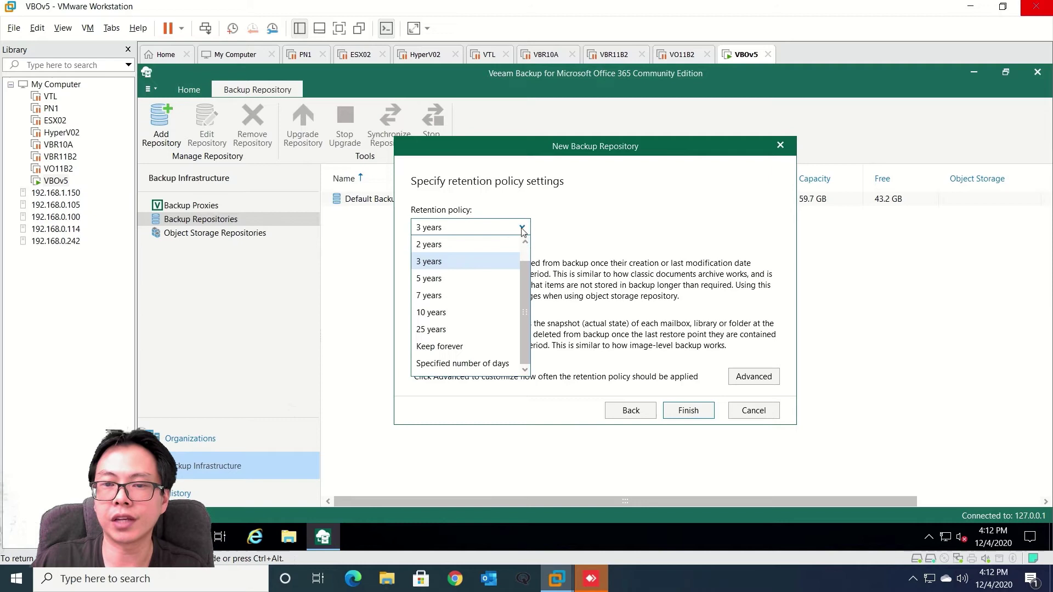
pyautogui.moveTo(525, 257); pyautogui.dragTo(527, 250)
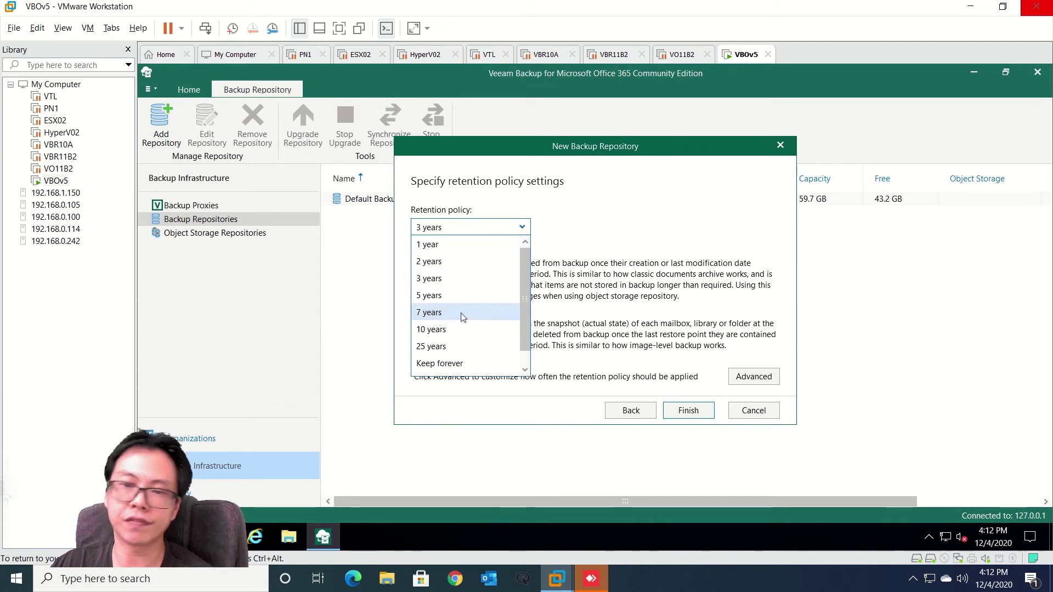
pyautogui.scroll(-1, 462, 351)
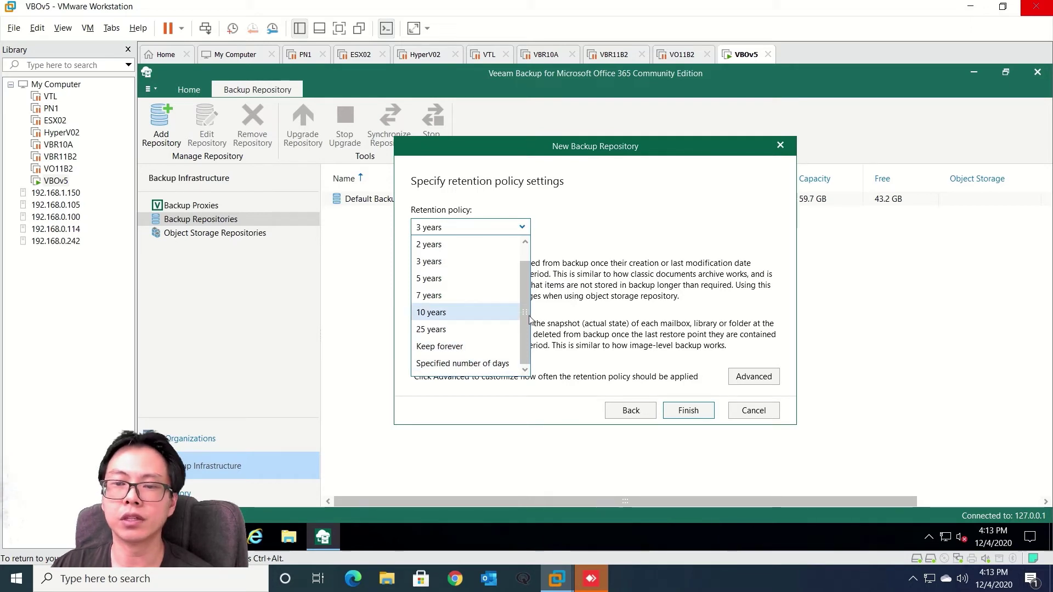
pyautogui.scroll(1, 524, 329)
pyautogui.click(429, 244)
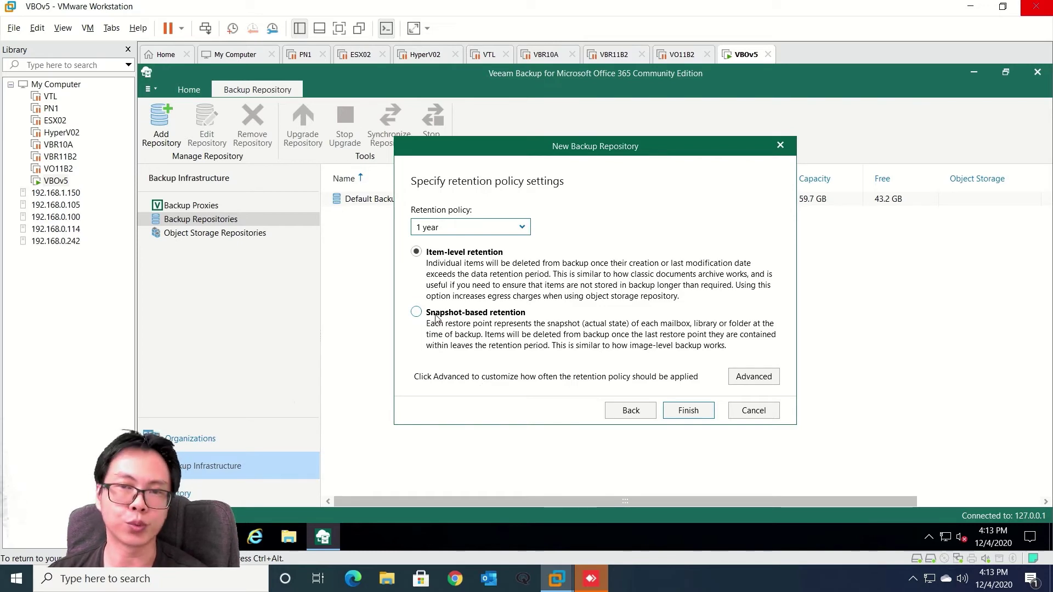
# Finish creating Repo1, then view the Backup Proxies list with the local VBOV5 proxy
pyautogui.click(689, 412)
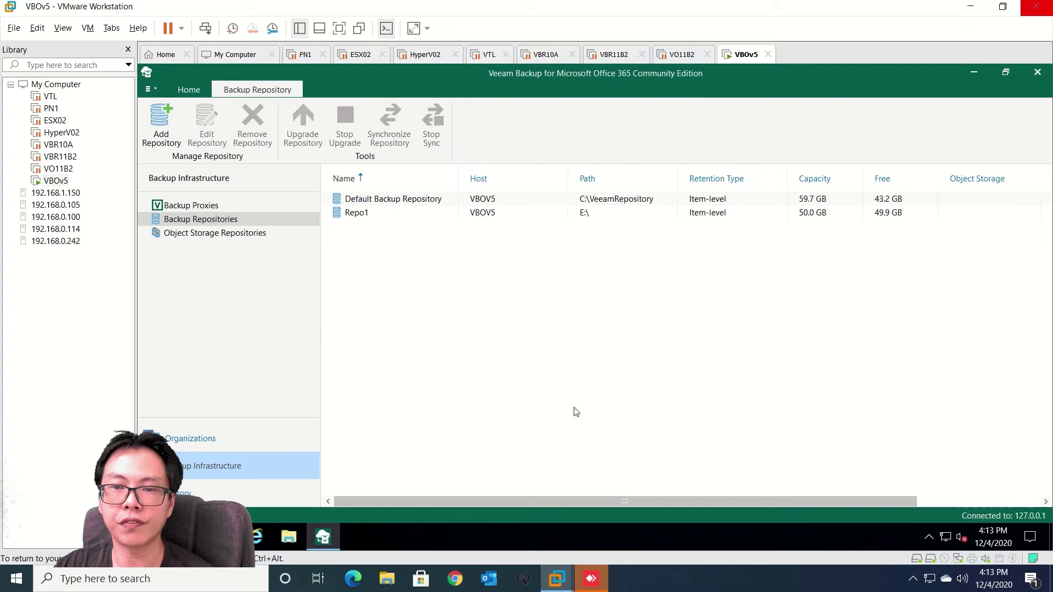
pyautogui.click(372, 216)
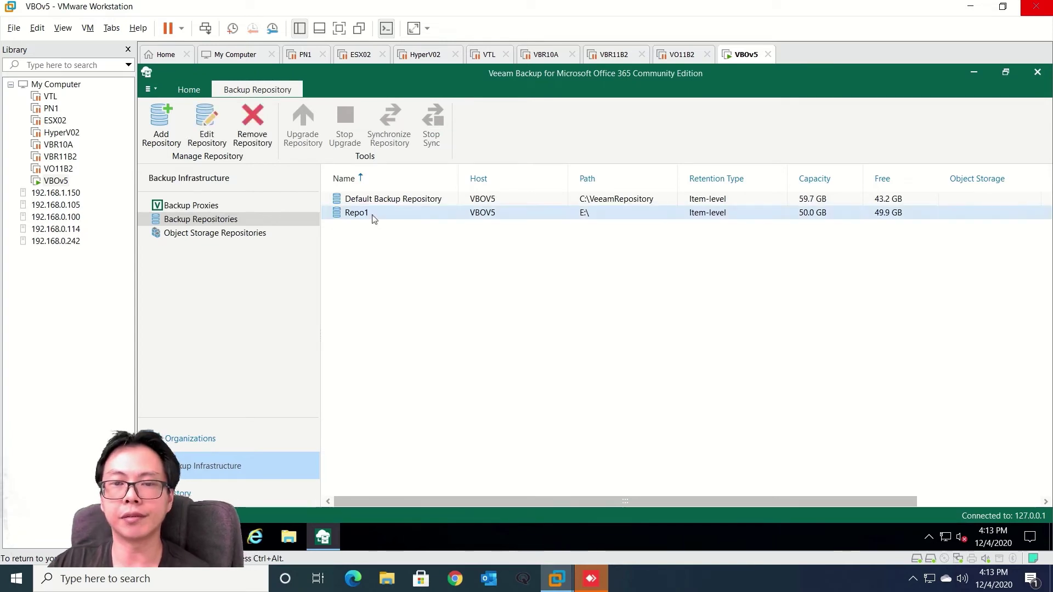
pyautogui.click(402, 246)
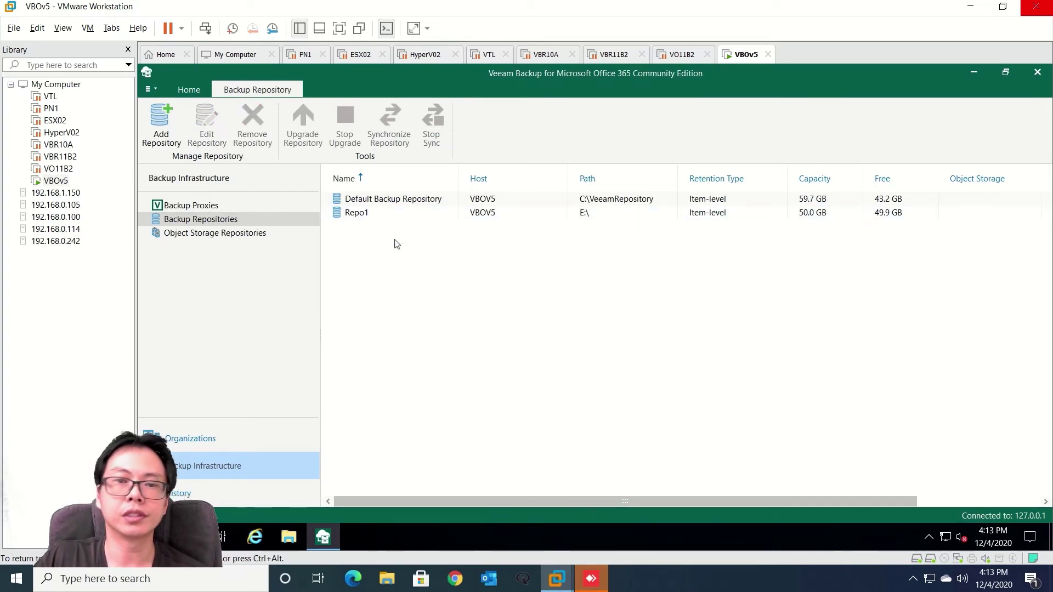
pyautogui.click(219, 205)
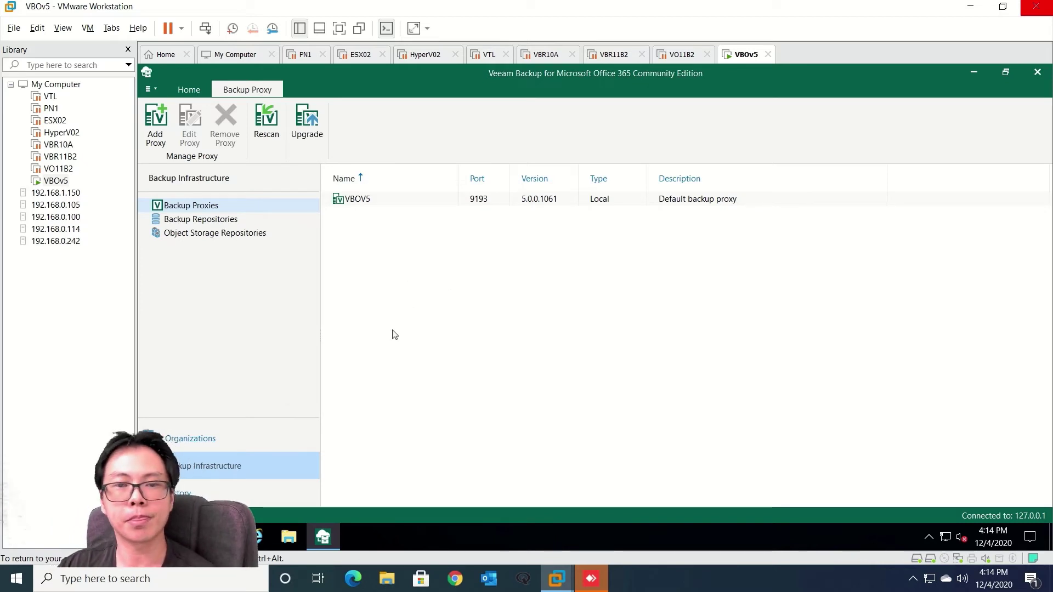
# Show Object Storage Repositories, start one named 'Test', then cancel the wizard
pyautogui.click(234, 241)
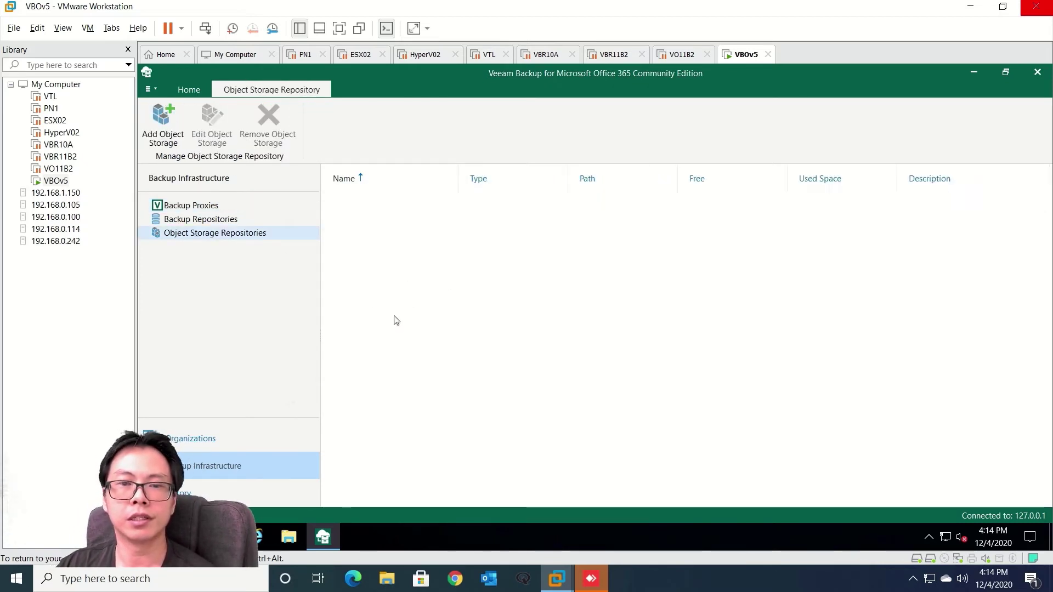
pyautogui.click(162, 124)
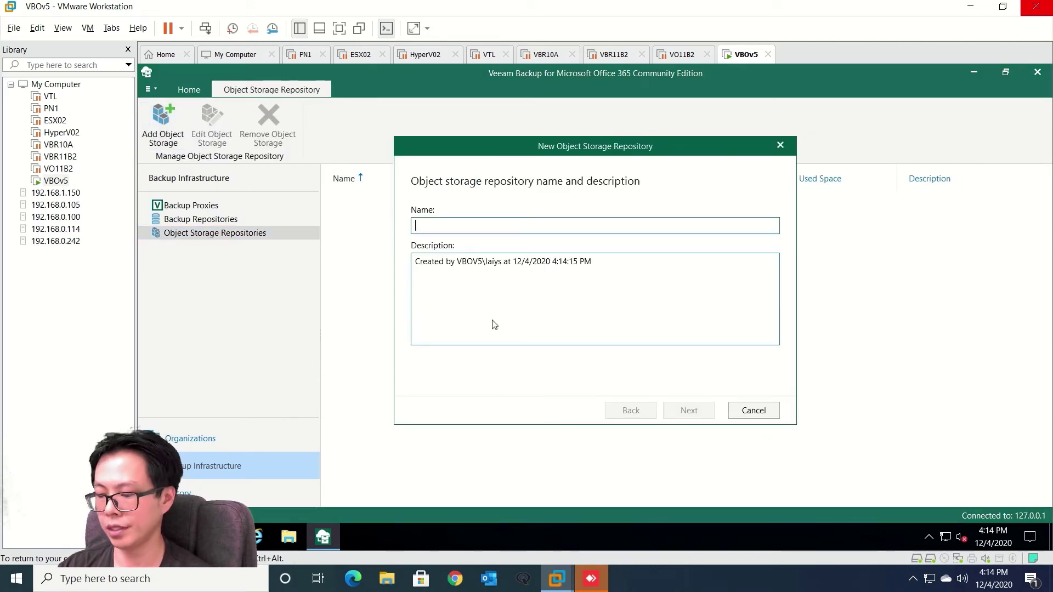
pyautogui.write('Test')
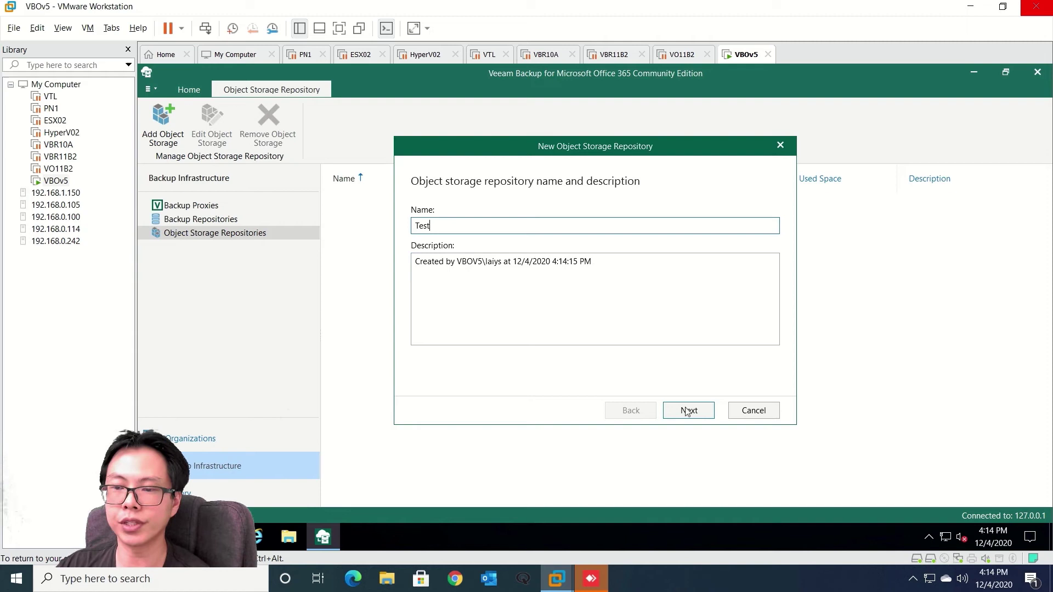
pyautogui.click(687, 412)
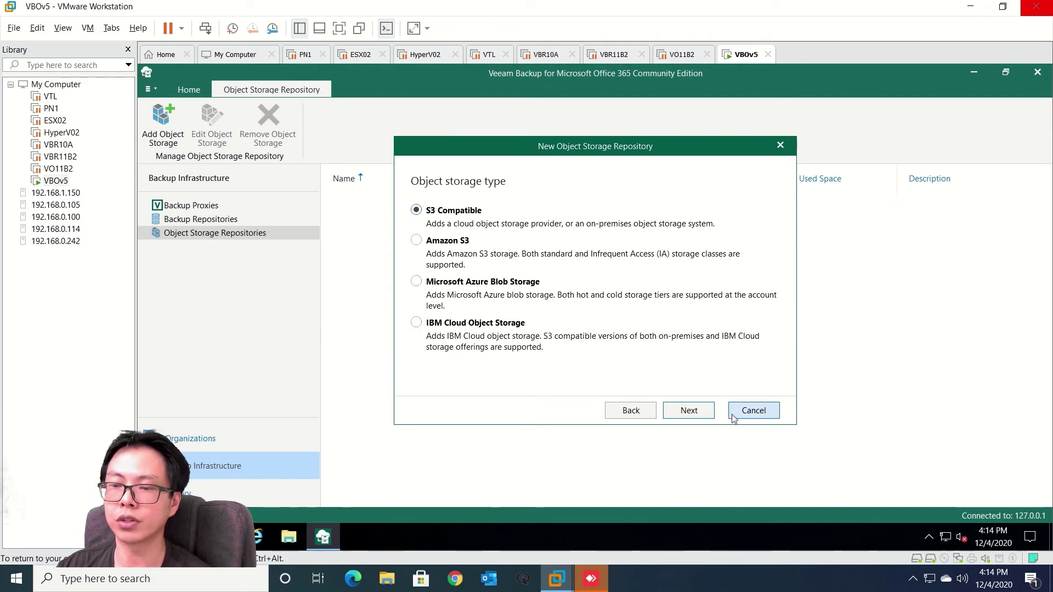
pyautogui.click(754, 412)
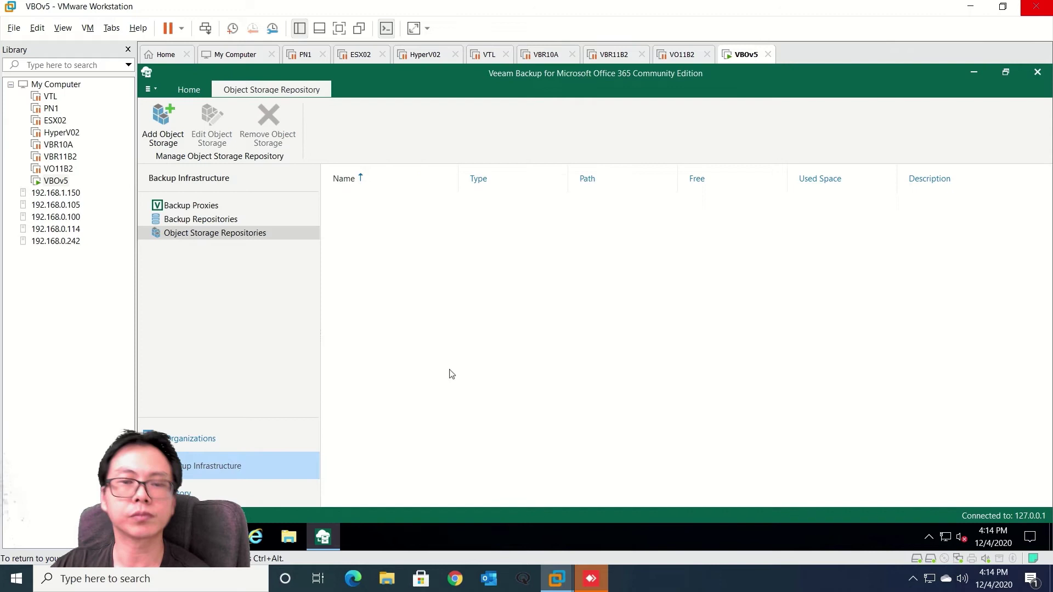
# Switch to the Organizations view and open General Options from the main menu
pyautogui.click(207, 439)
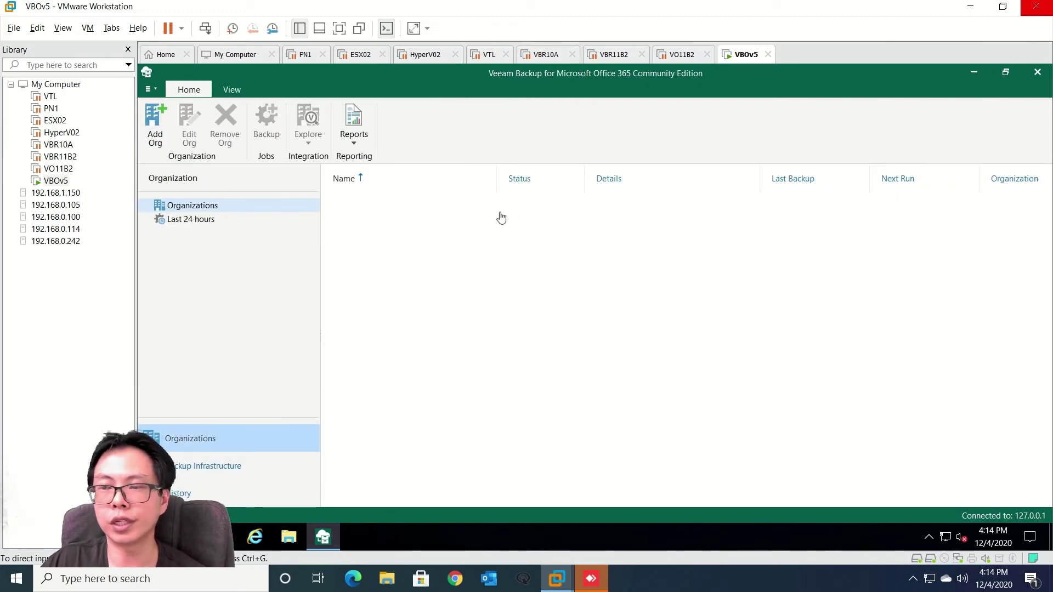
pyautogui.click(151, 90)
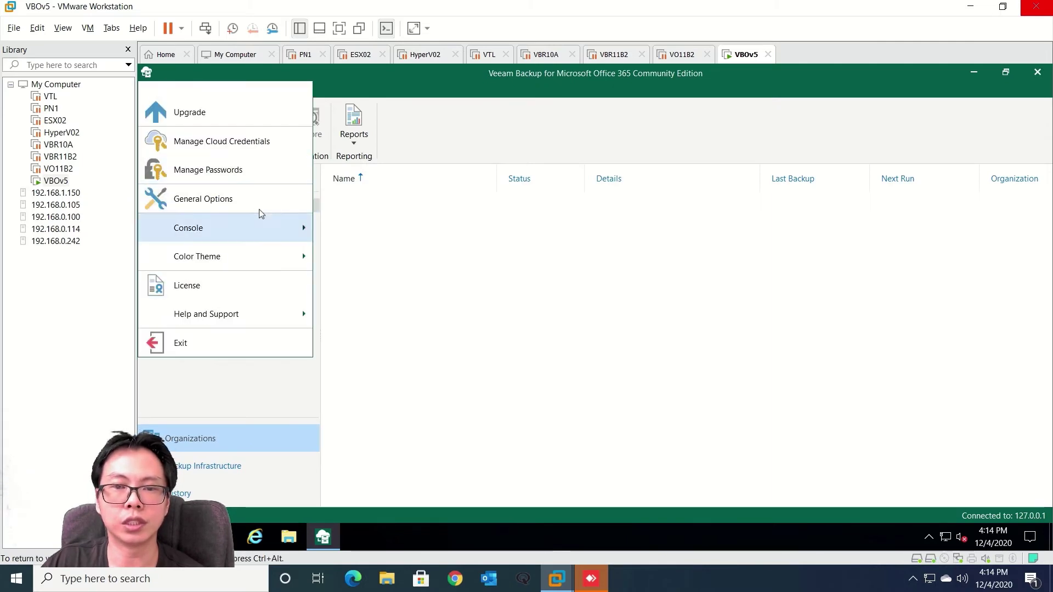
pyautogui.click(213, 204)
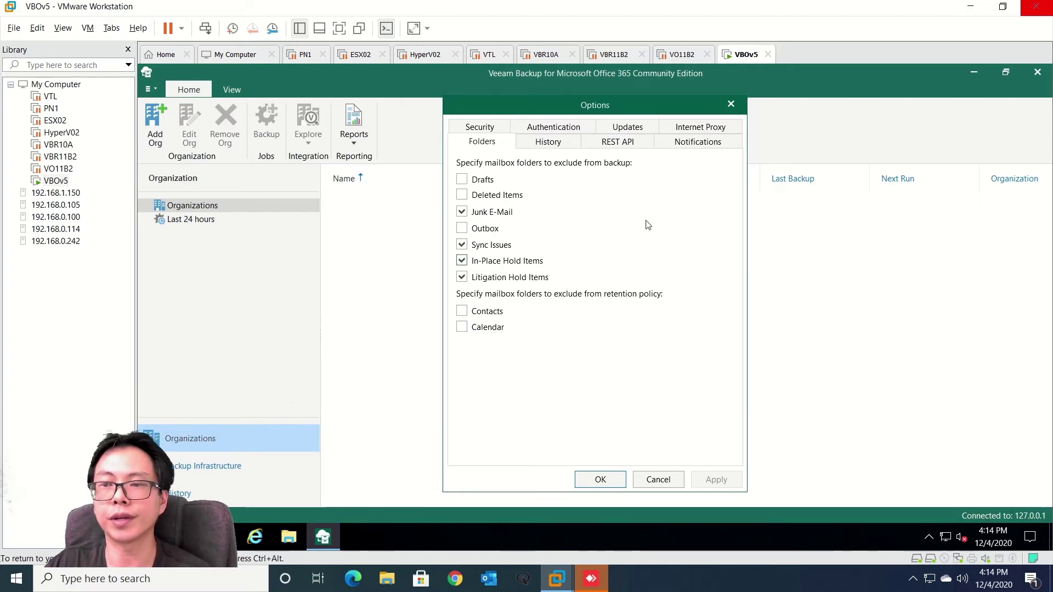
# Review notification and folder settings, leave e-mail notifications disabled, and cancel Options
pyautogui.click(694, 145)
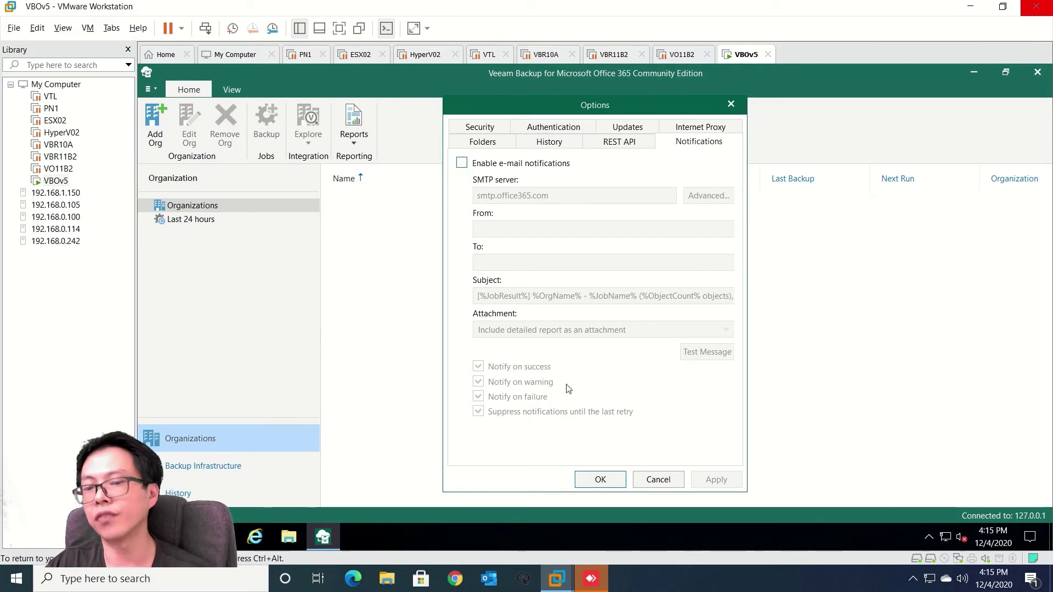
pyautogui.click(492, 163)
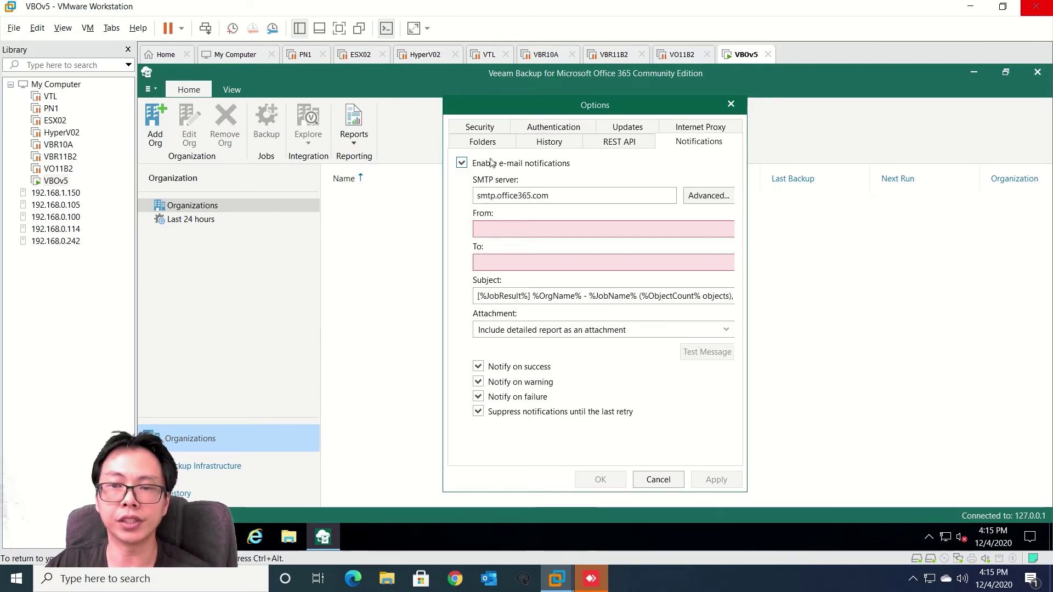
pyautogui.click(492, 163)
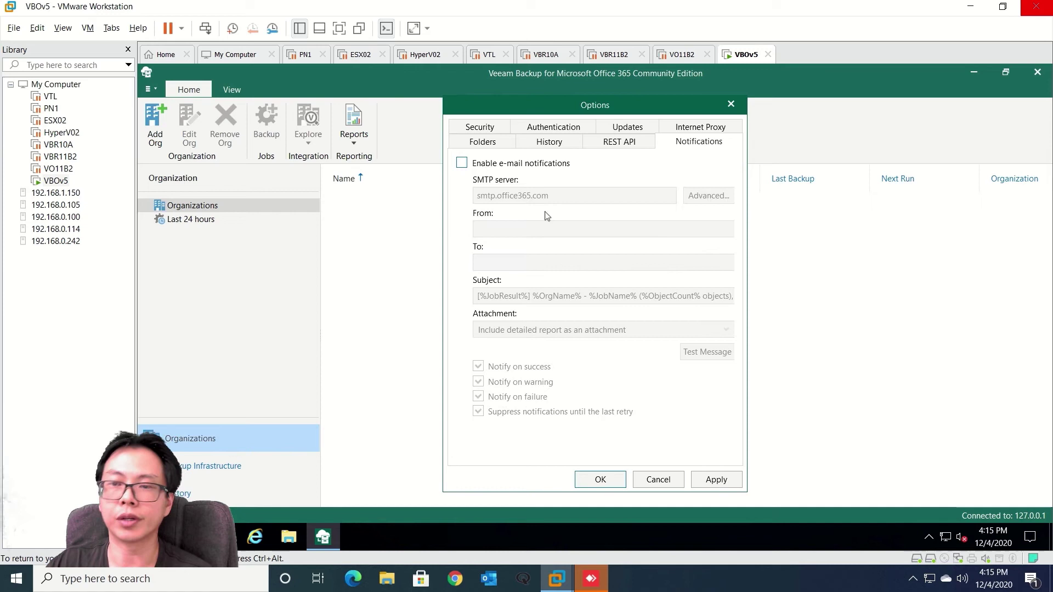
pyautogui.click(485, 143)
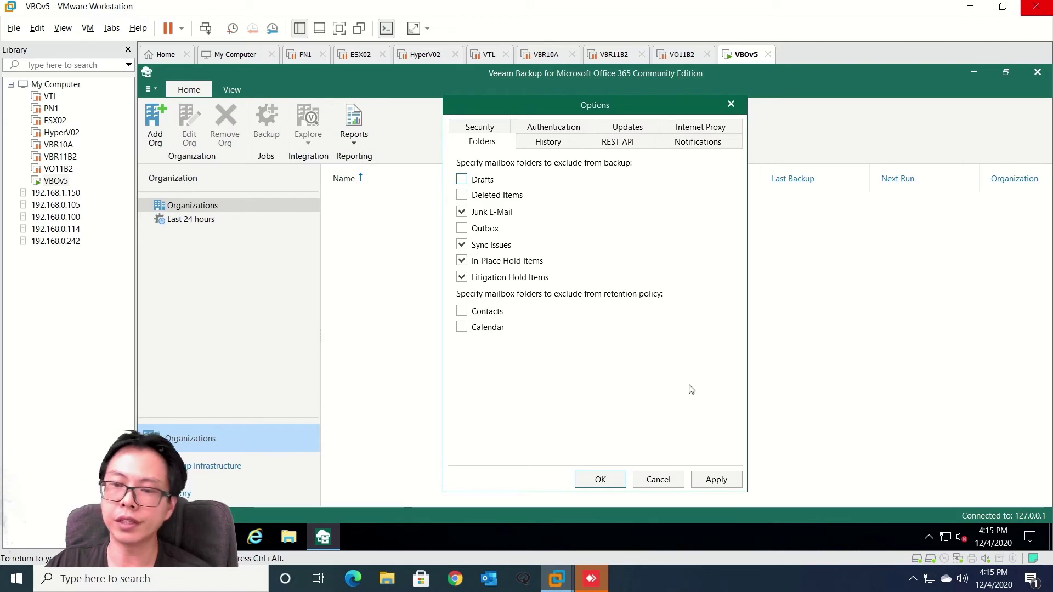
pyautogui.click(660, 482)
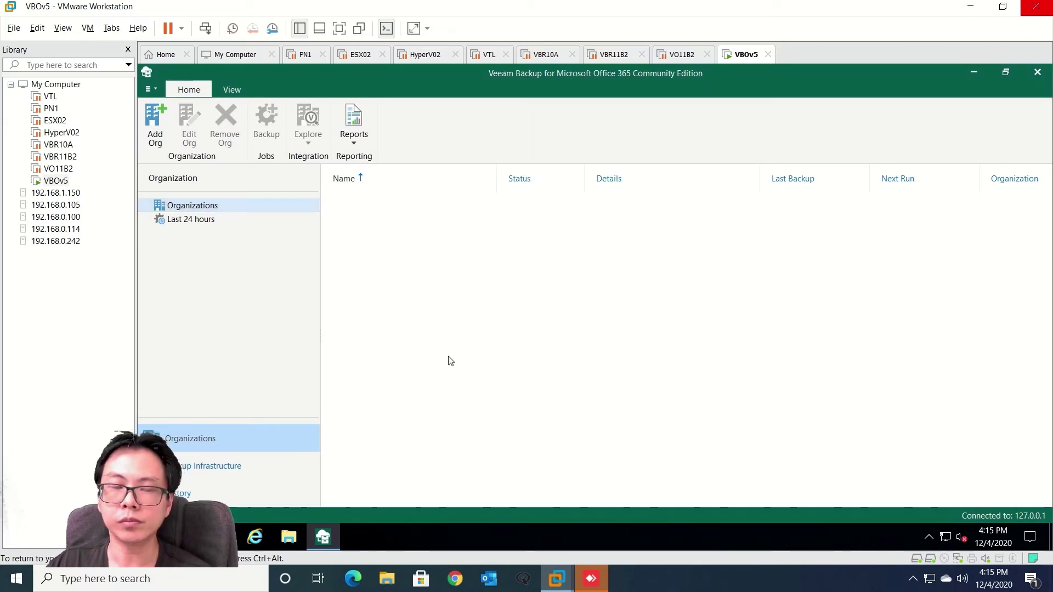
# Add an organization with Microsoft Office 365 deployment type, all three services protected
pyautogui.click(162, 135)
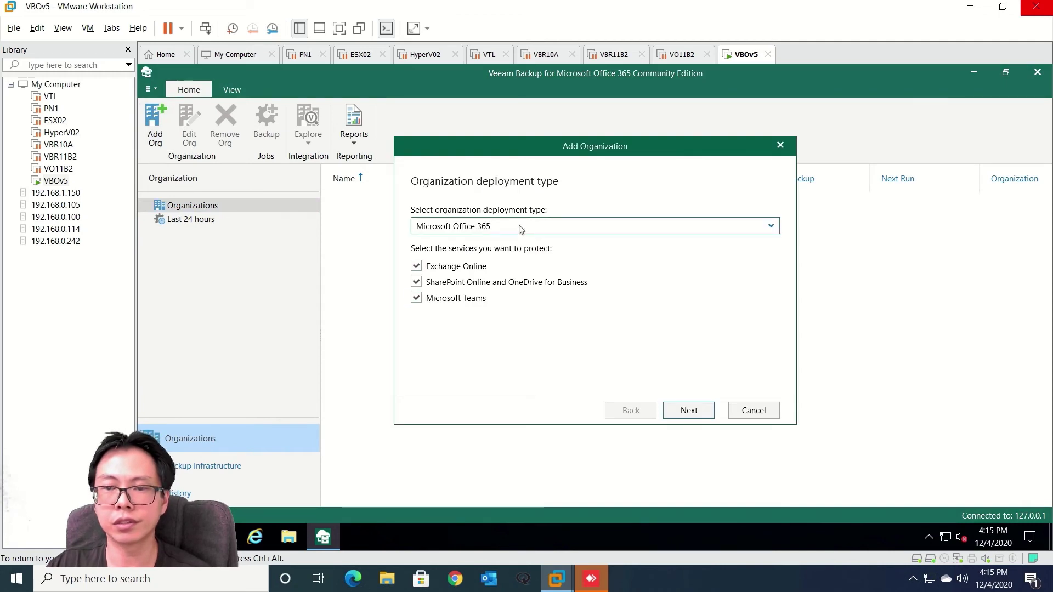
pyautogui.click(522, 229)
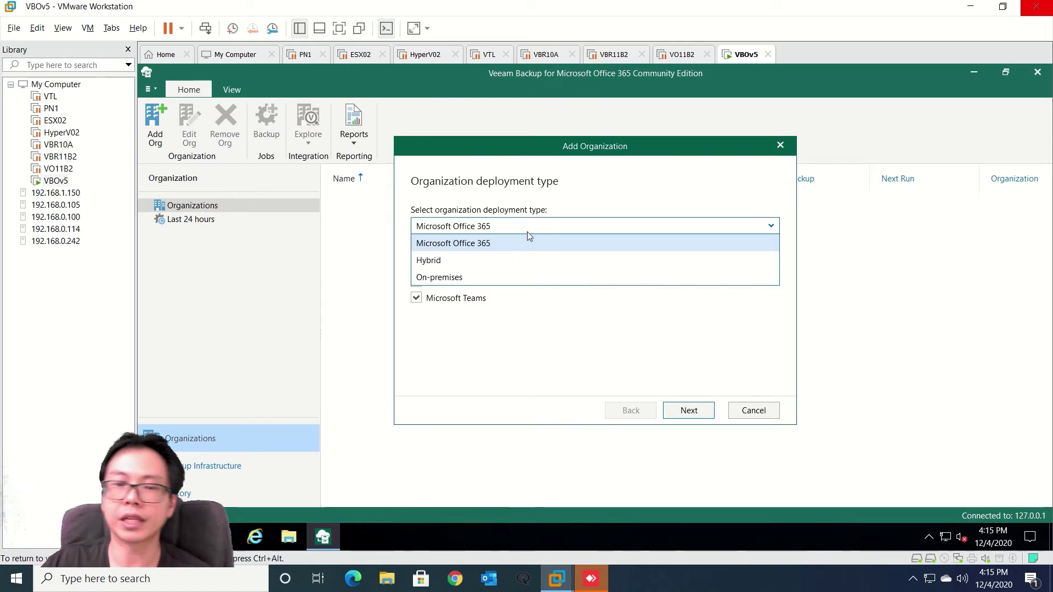
pyautogui.click(591, 185)
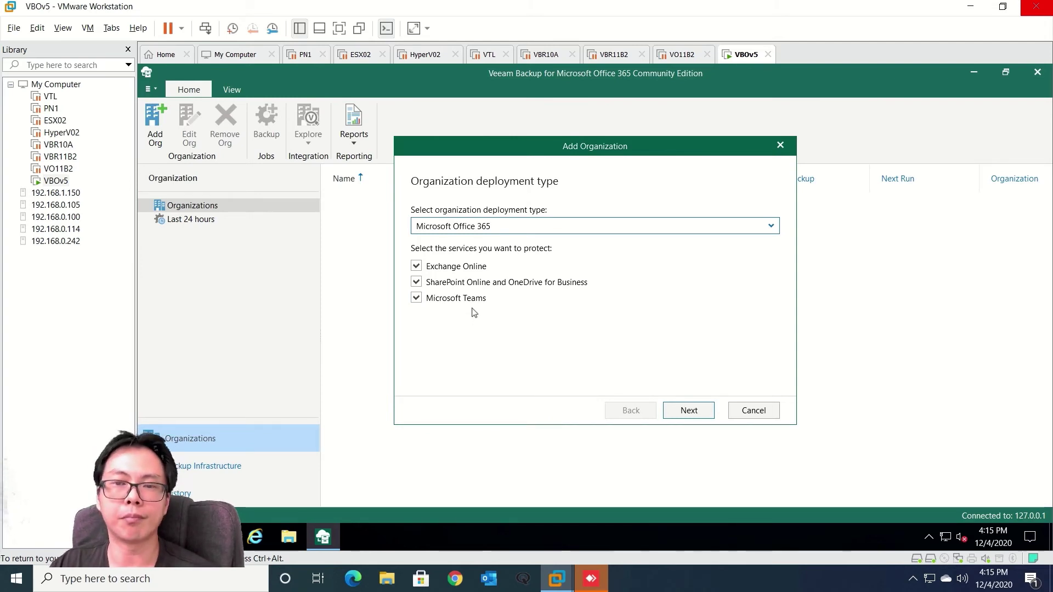
pyautogui.click(689, 412)
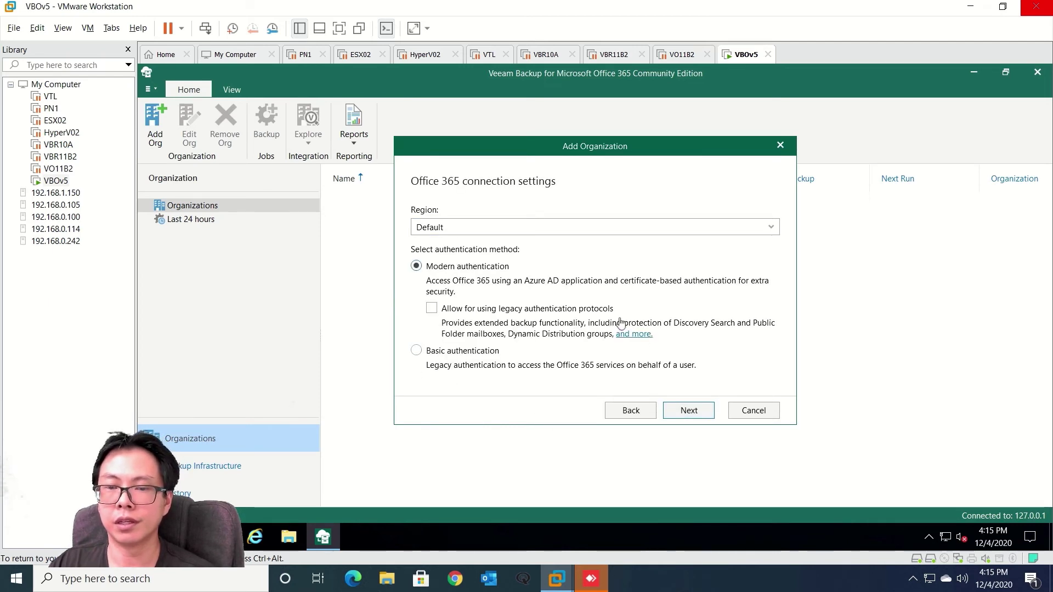
# Keep the region at Default and select basic authentication
pyautogui.click(468, 230)
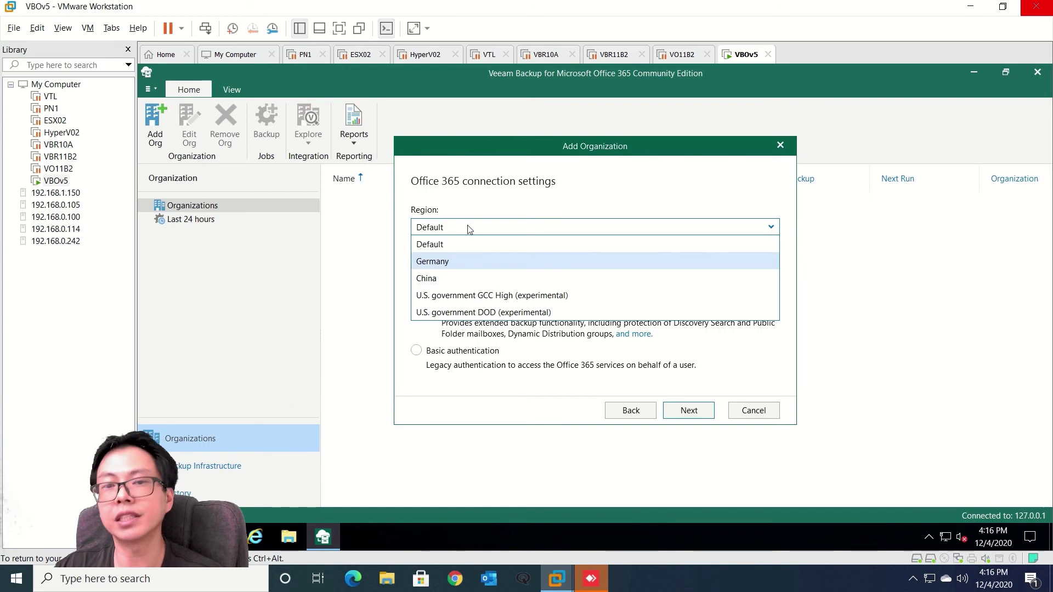
pyautogui.click(490, 192)
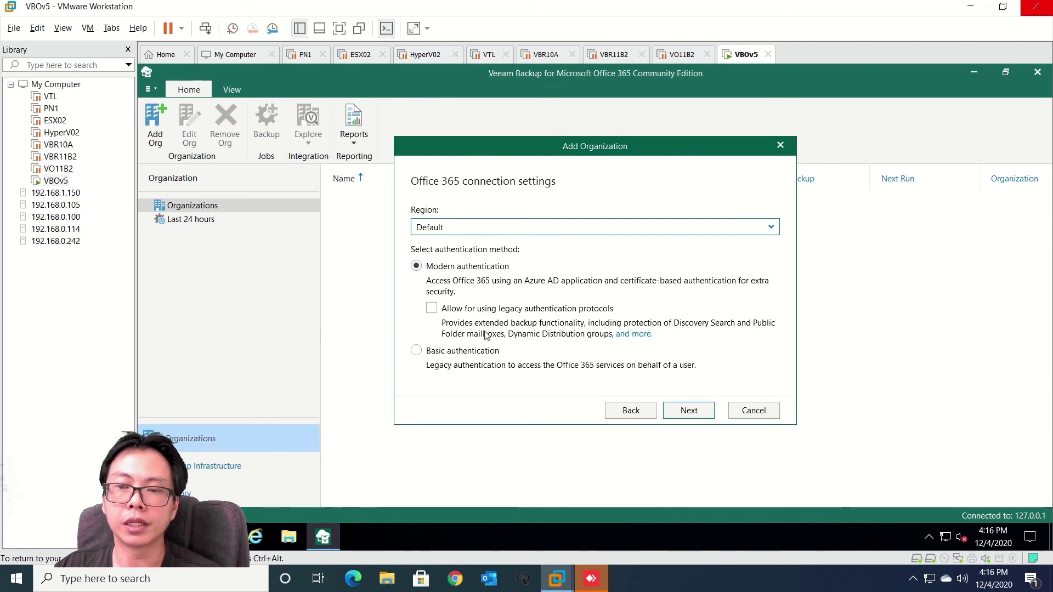
pyautogui.click(417, 351)
# On the Exchange Online credentials page, paste the account e-mail as the username
pyautogui.click(679, 410)
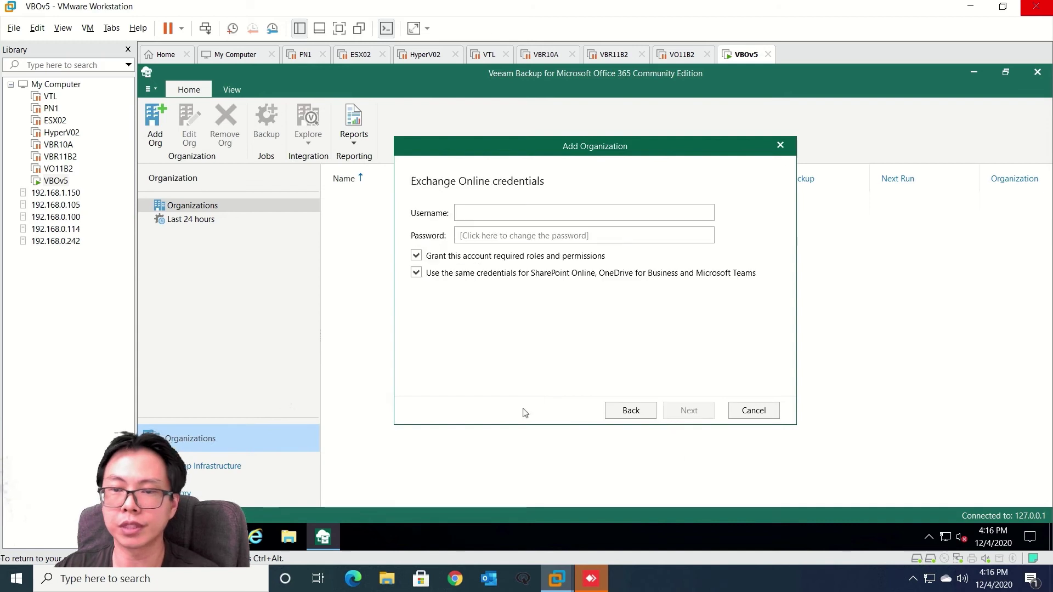
pyautogui.click(498, 222)
pyautogui.rightClick(495, 220)
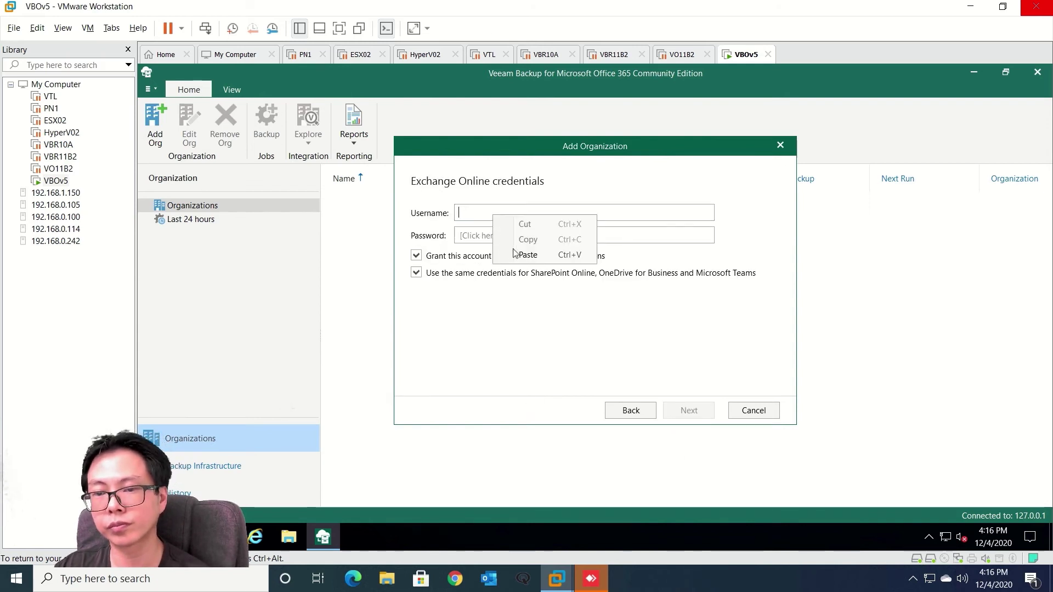
pyautogui.click(524, 255)
# Enter the account password, let the credentials be verified, and finish adding the organization
pyautogui.click(495, 235)
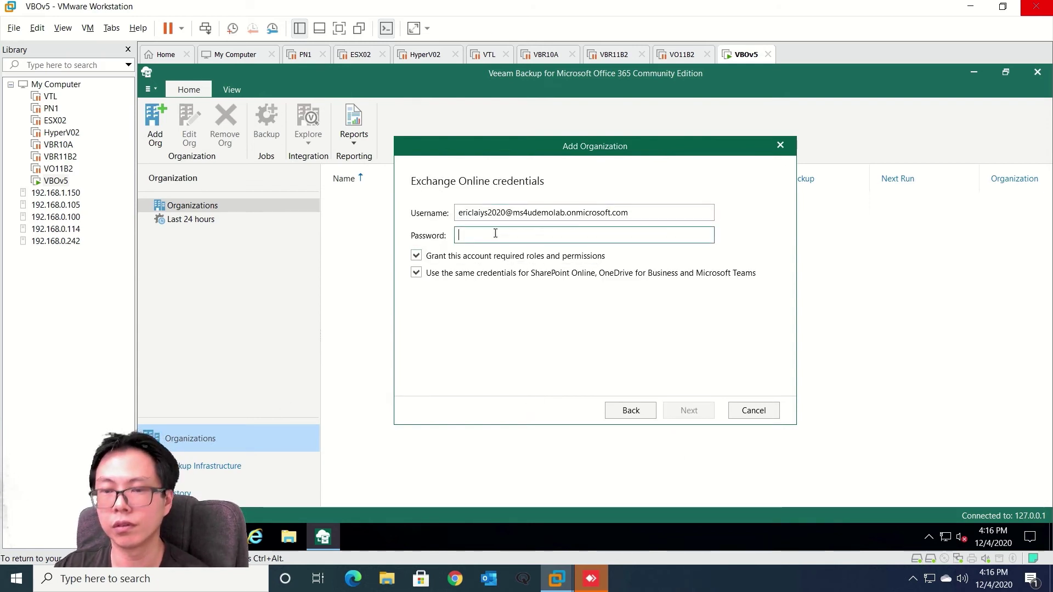
pyautogui.write('••••')
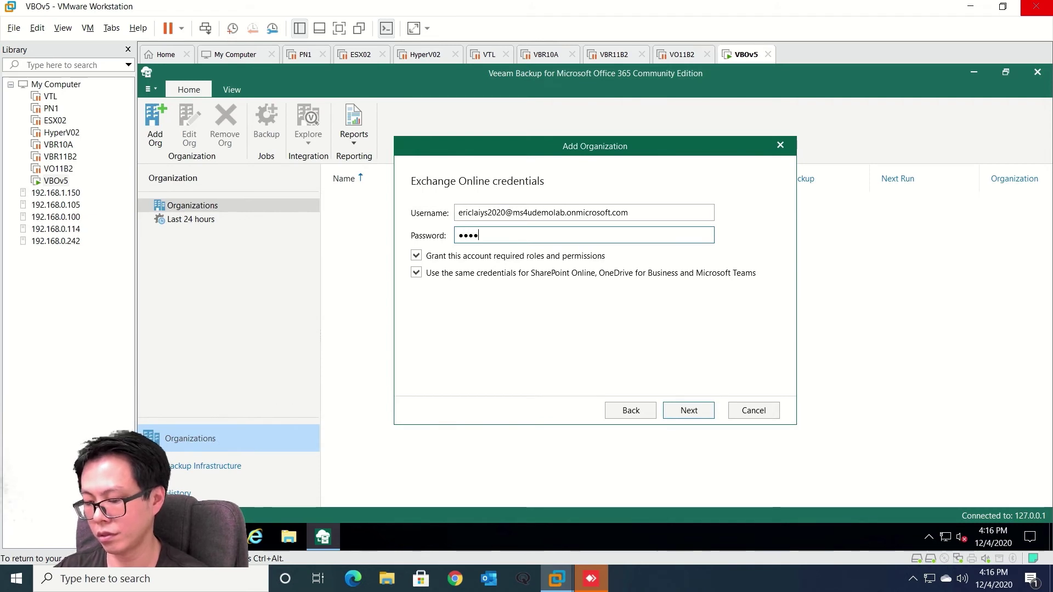
pyautogui.write('••••')
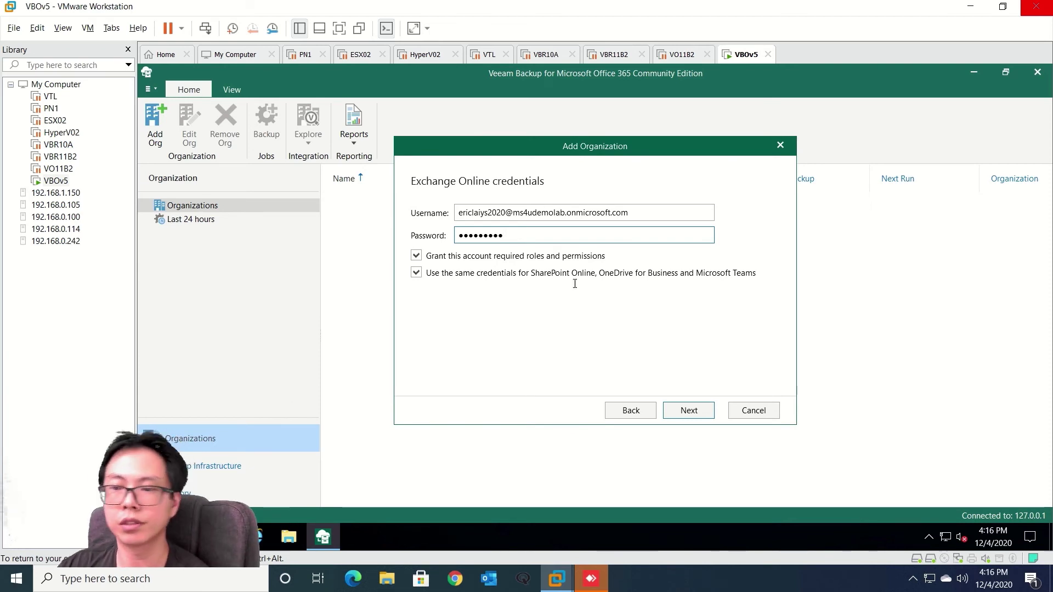
pyautogui.click(695, 412)
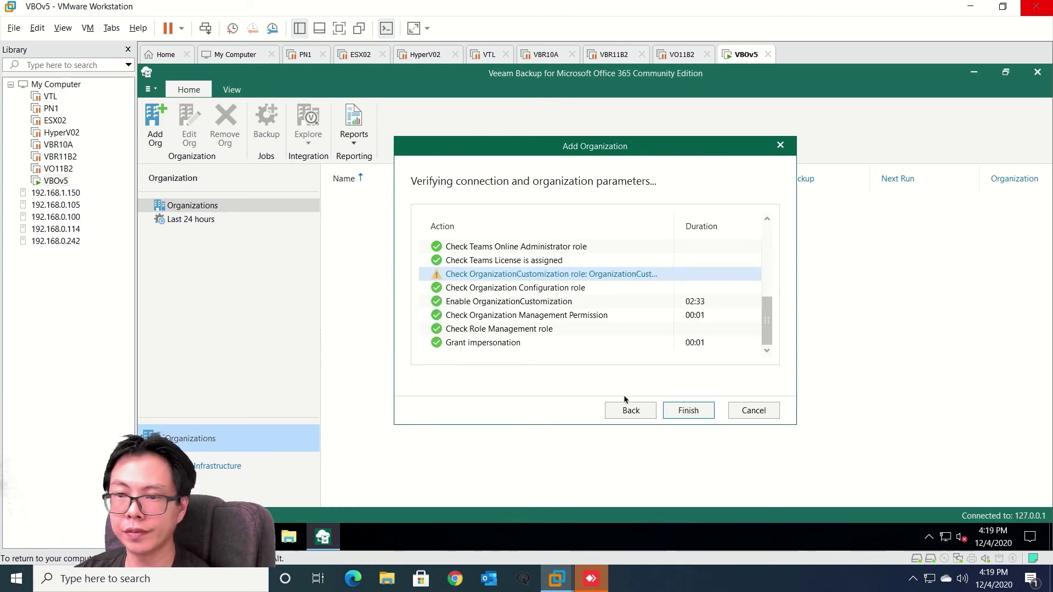
pyautogui.click(688, 412)
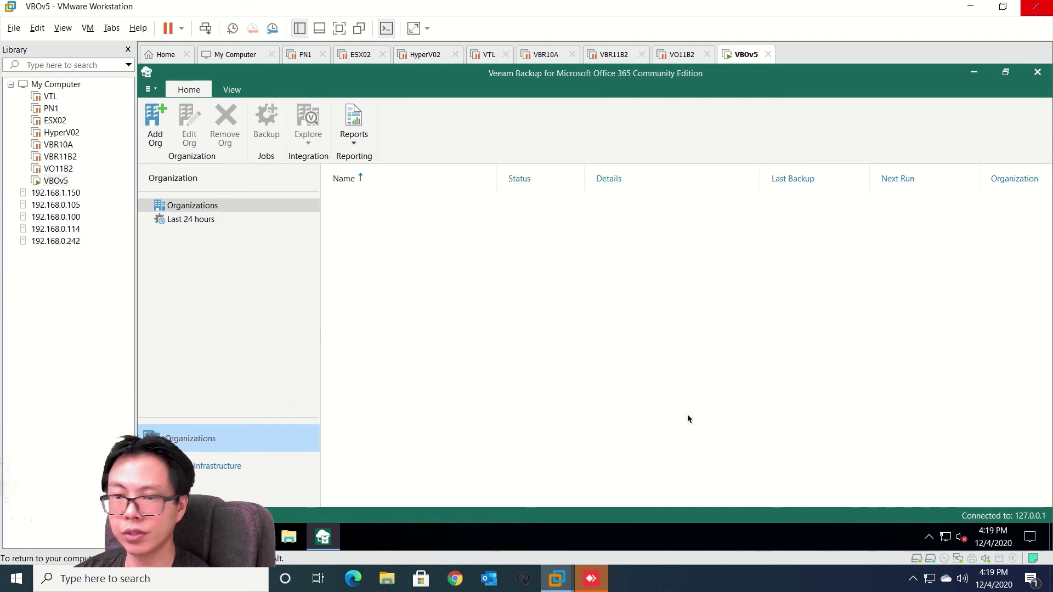
# Select the newly added Office 365 organization and bring up its context menu
pyautogui.click(214, 219)
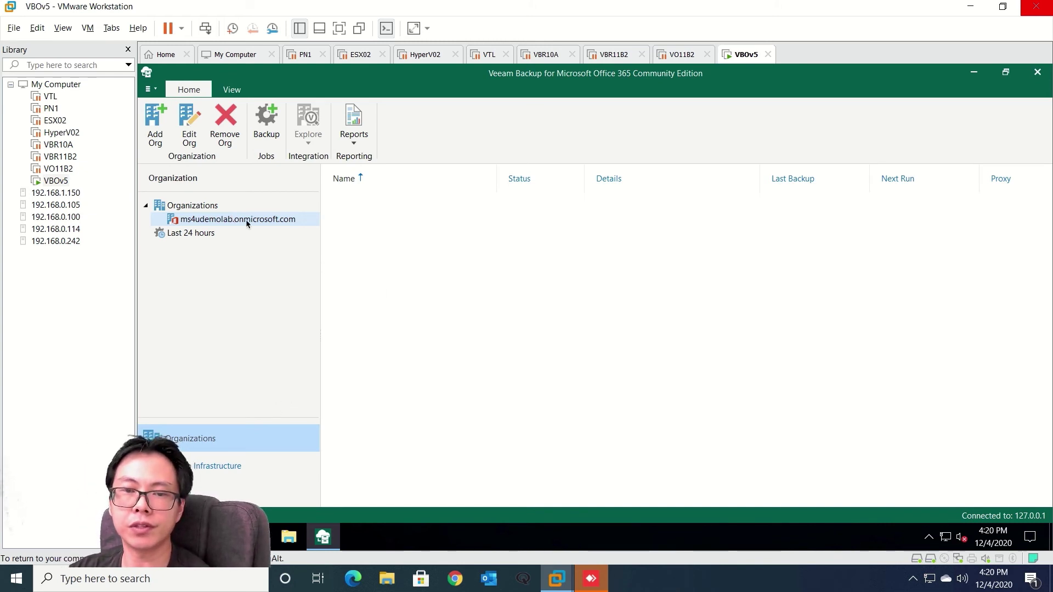
pyautogui.rightClick(246, 220)
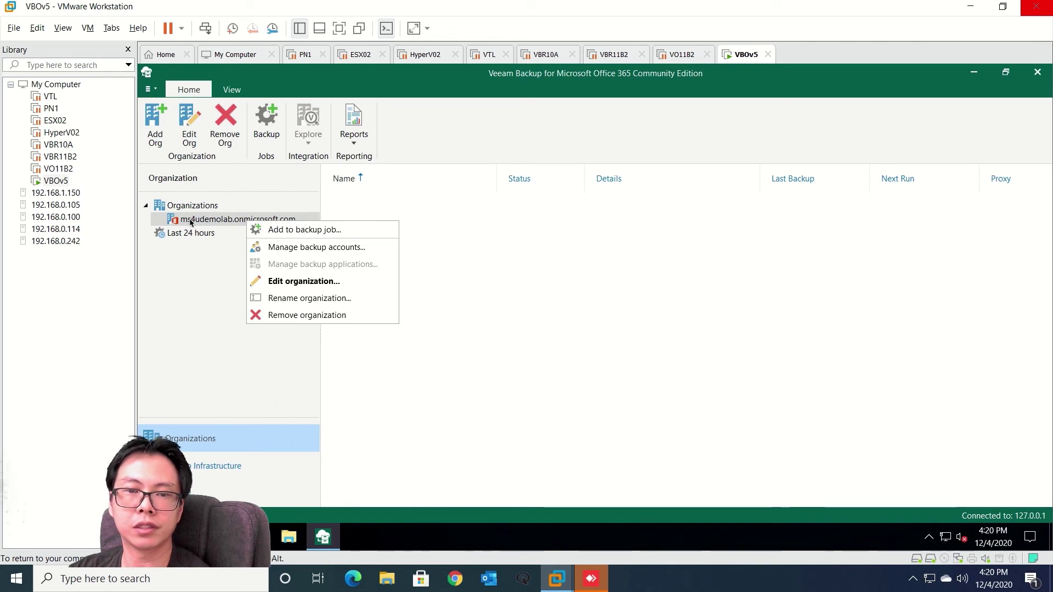
pyautogui.click(561, 222)
pyautogui.rightClick(250, 222)
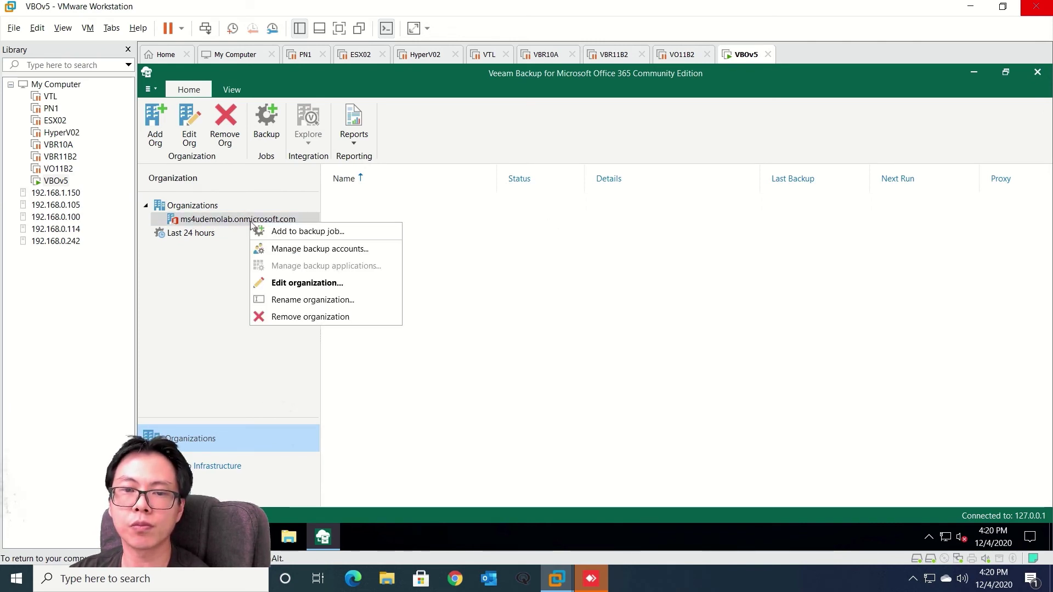
# Create a new backup job for the organization named 'Backup Exchange Online'
pyautogui.click(319, 233)
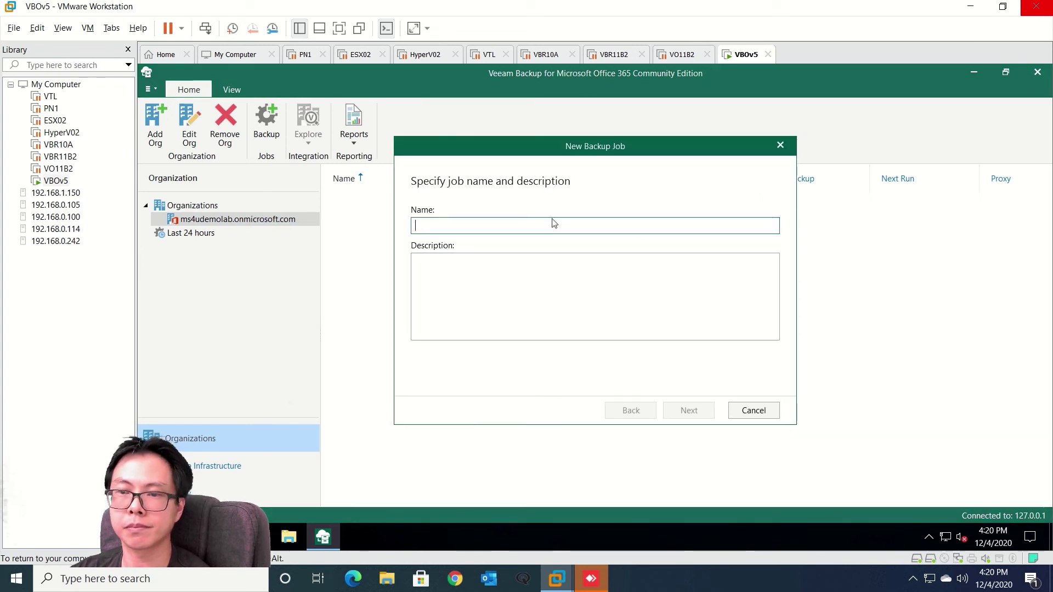
pyautogui.write('Backup')
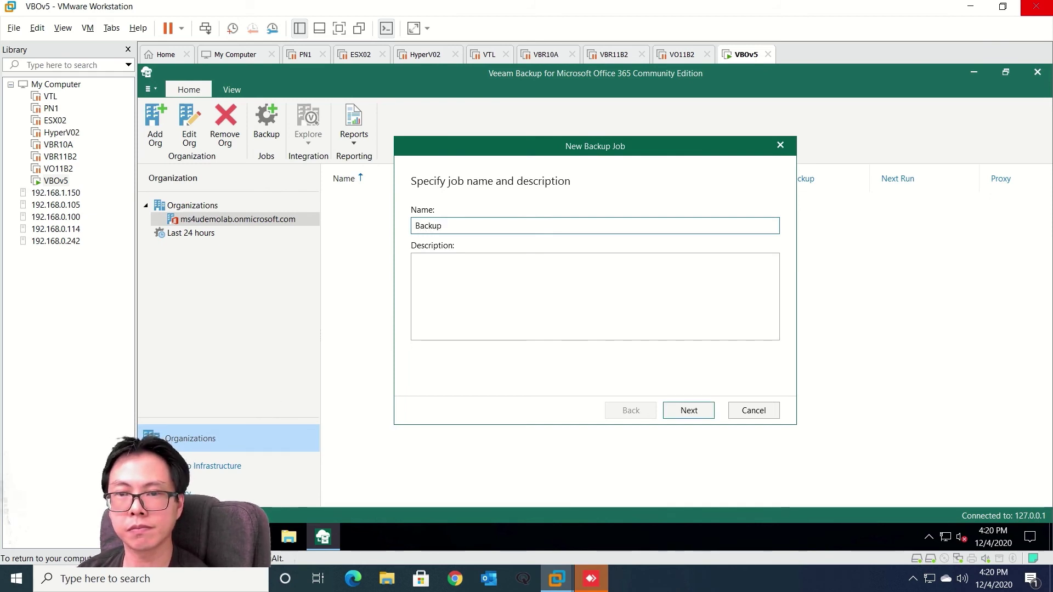
pyautogui.write(' Exch')
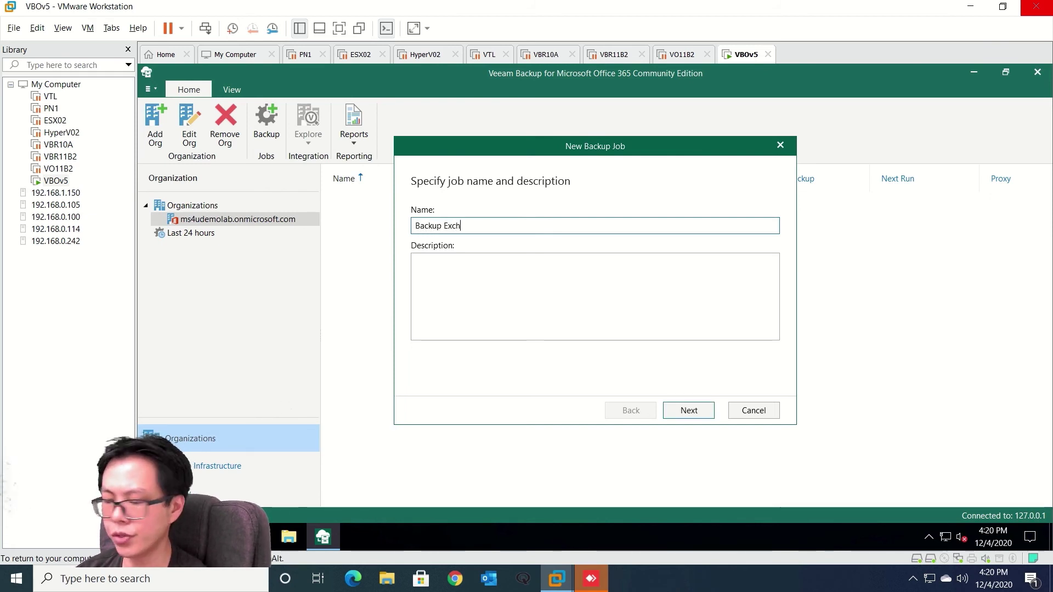
pyautogui.write('ange Online')
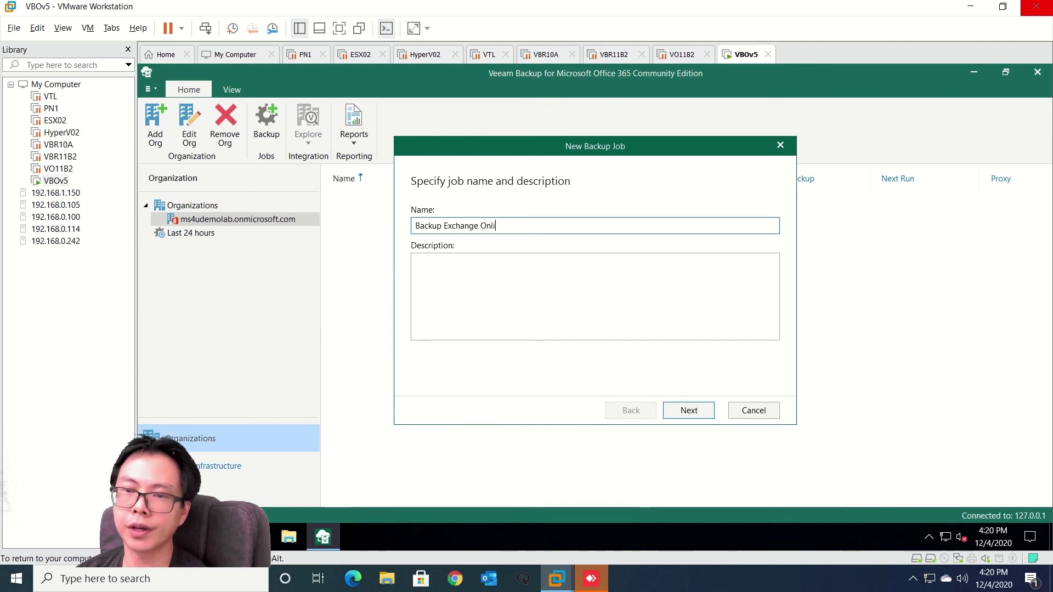
pyautogui.click(696, 413)
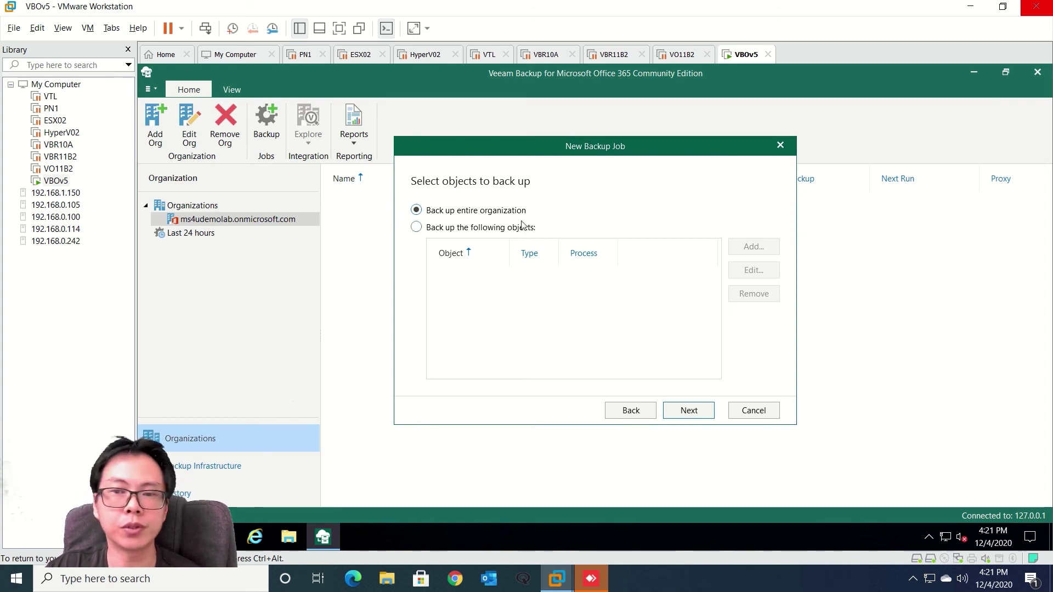
# Restrict the job to the ITGroup shared mailbox and one user's mailbox
pyautogui.click(471, 230)
pyautogui.click(744, 249)
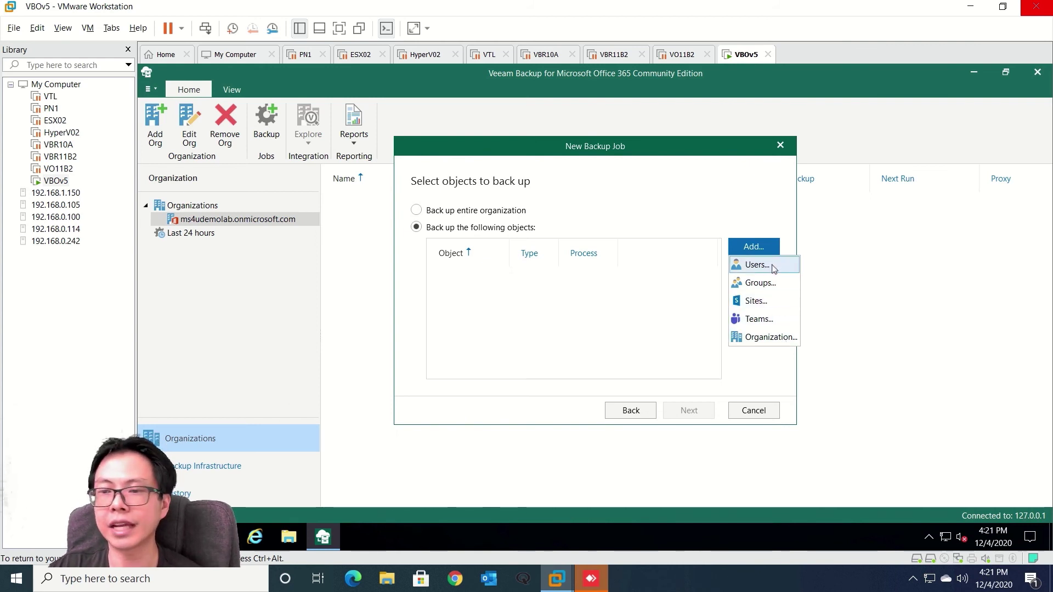
pyautogui.click(757, 265)
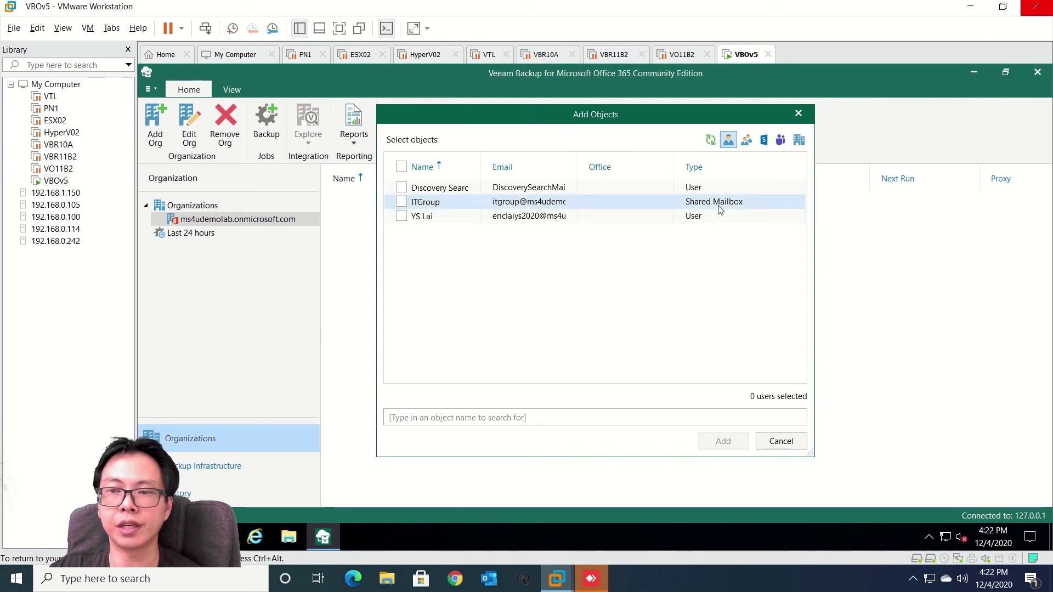
pyautogui.click(402, 202)
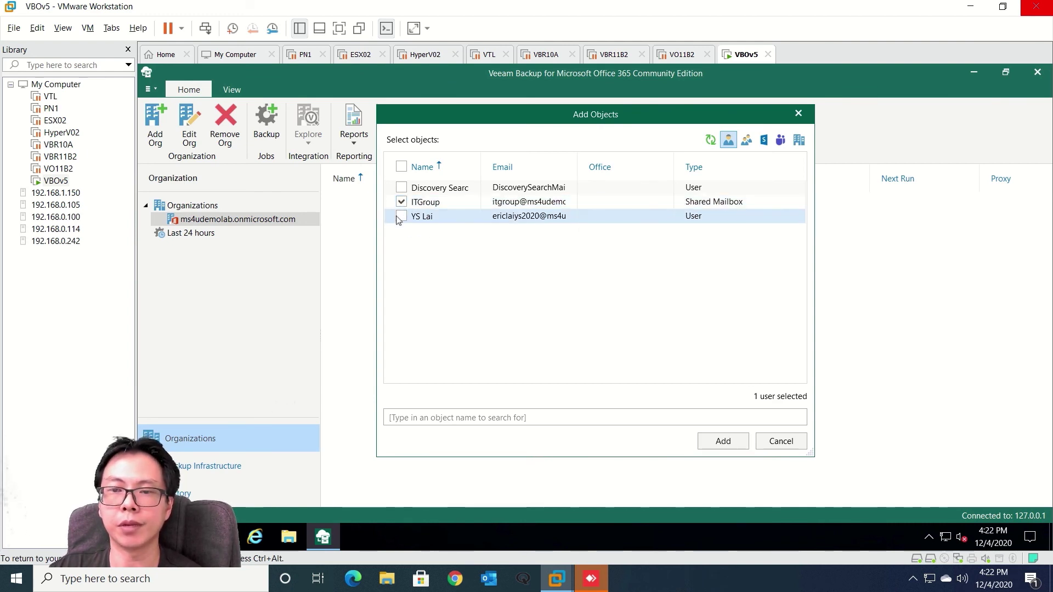
pyautogui.click(401, 216)
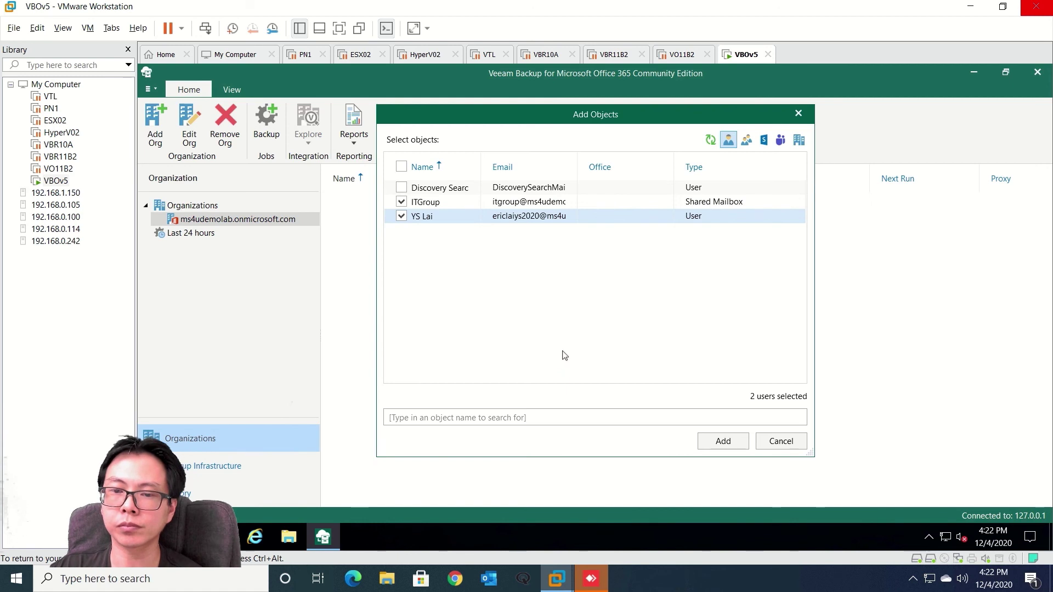
pyautogui.click(700, 449)
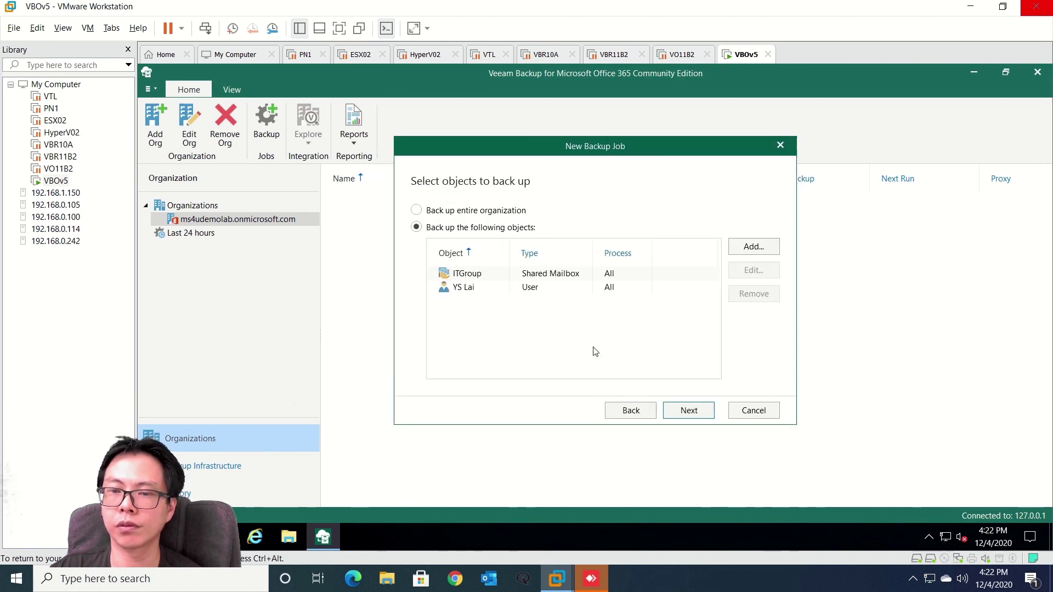
# Leave the job's exclusions empty, excluding no objects
pyautogui.click(689, 411)
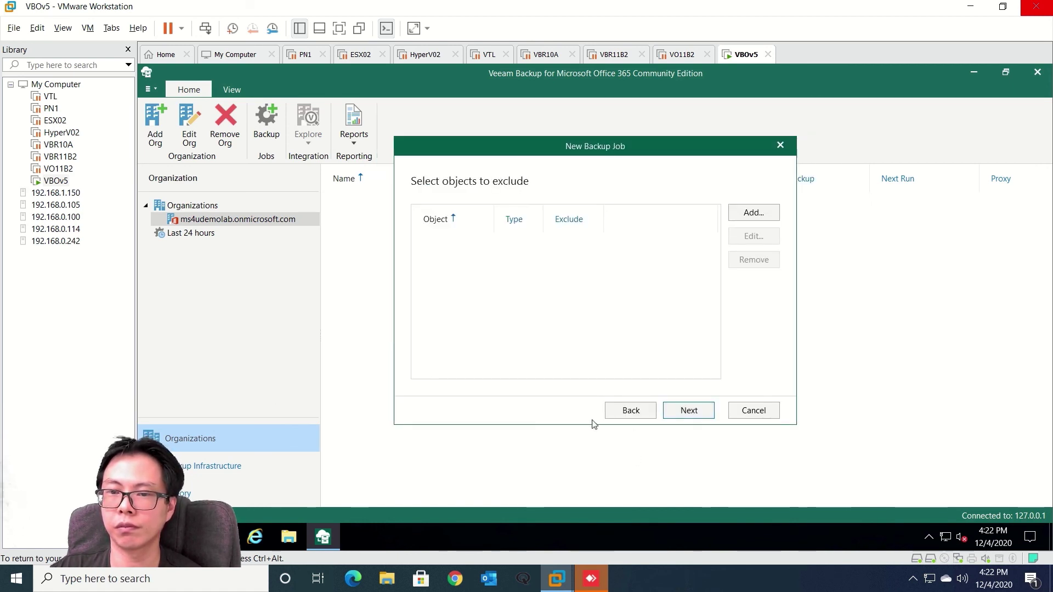
pyautogui.click(774, 215)
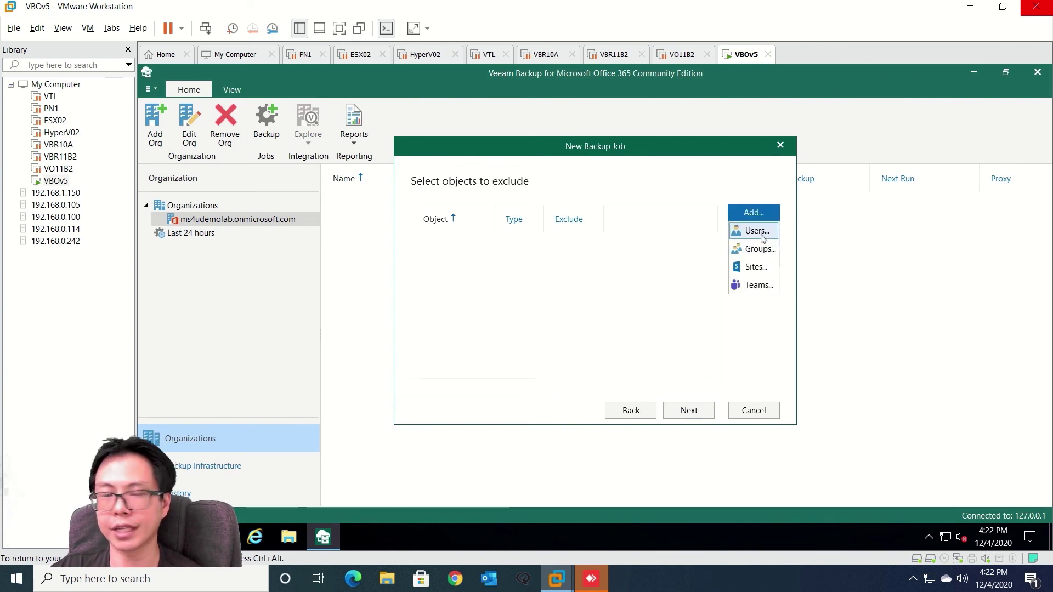
pyautogui.click(640, 296)
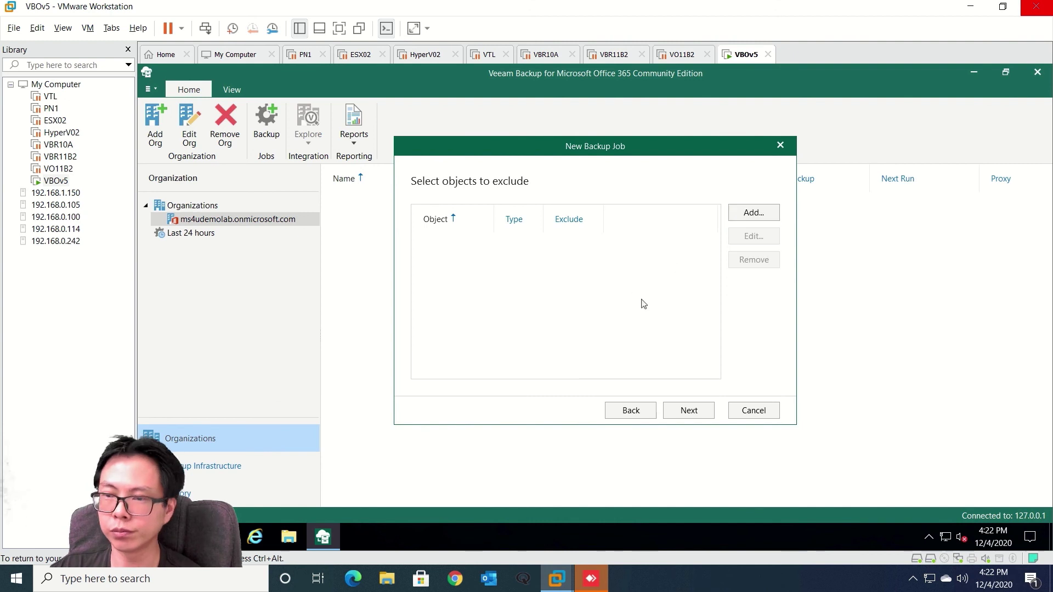
pyautogui.click(682, 412)
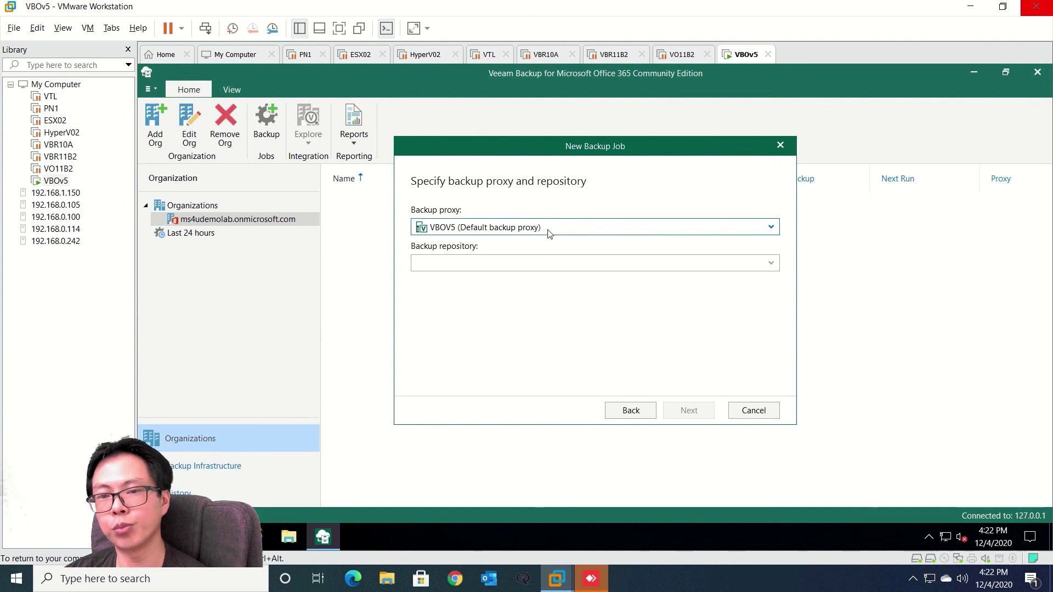
# Choose Repo1 as the job's backup repository
pyautogui.click(555, 265)
pyautogui.click(552, 266)
pyautogui.click(546, 266)
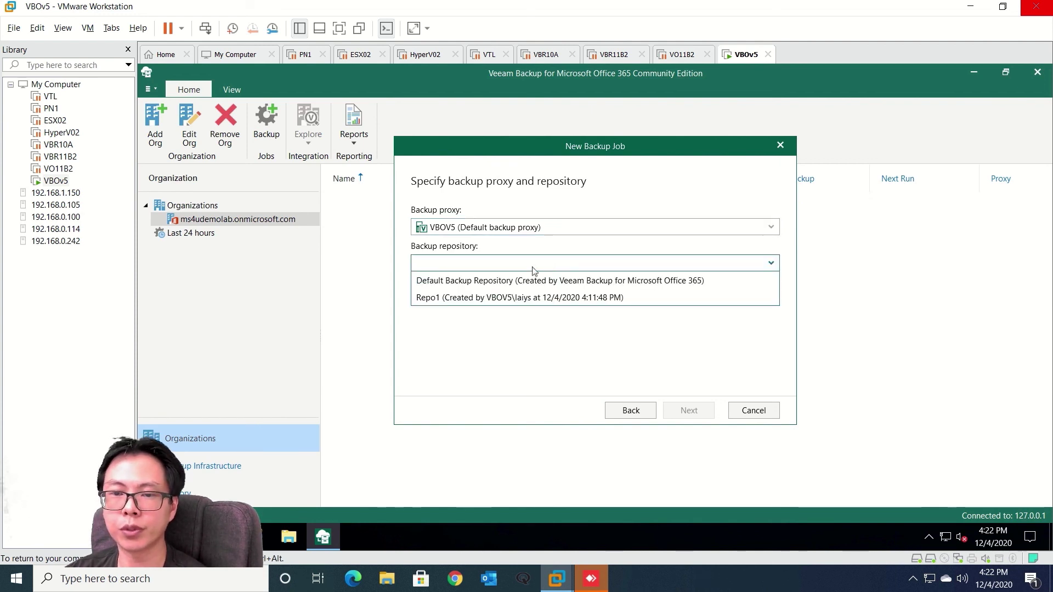
pyautogui.click(479, 299)
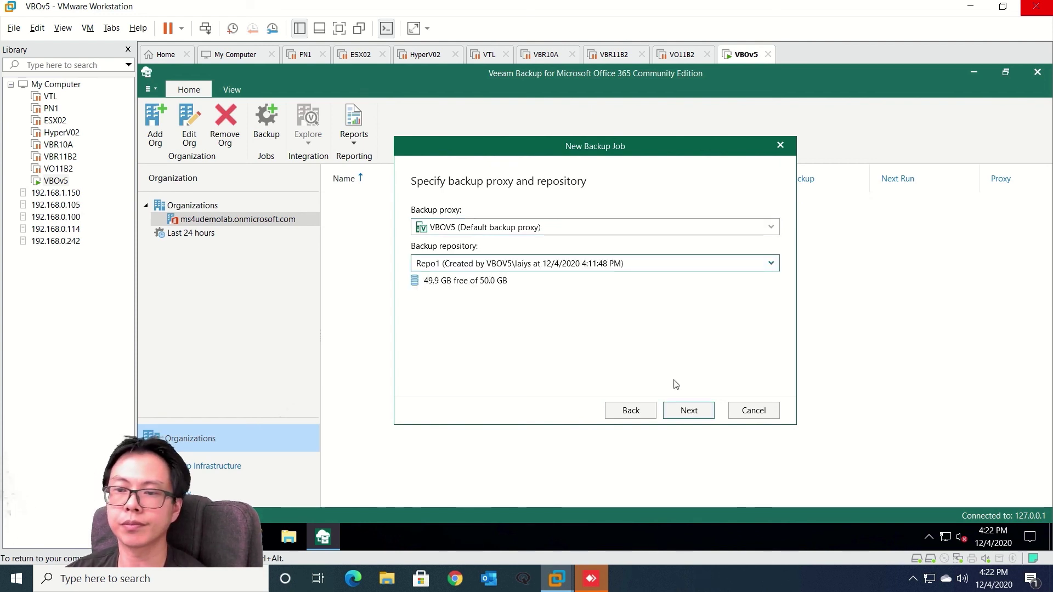
pyautogui.click(689, 411)
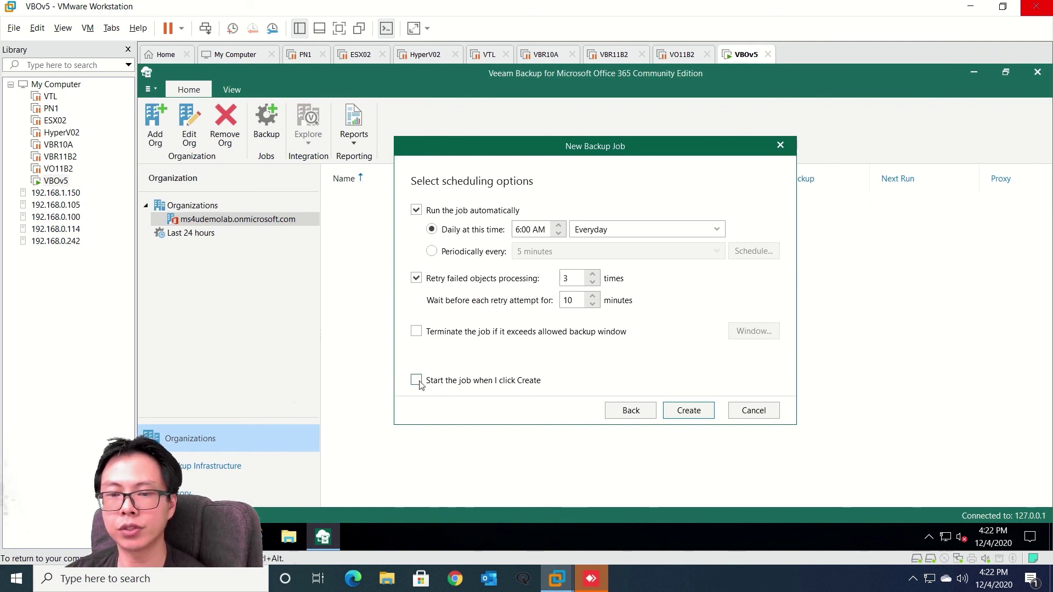
pyautogui.click(688, 411)
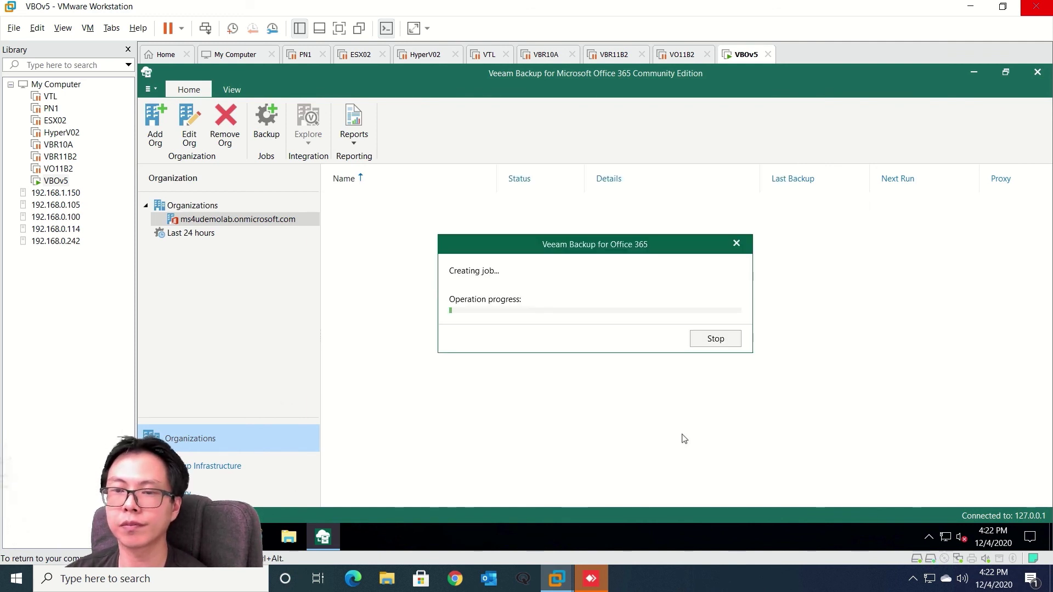